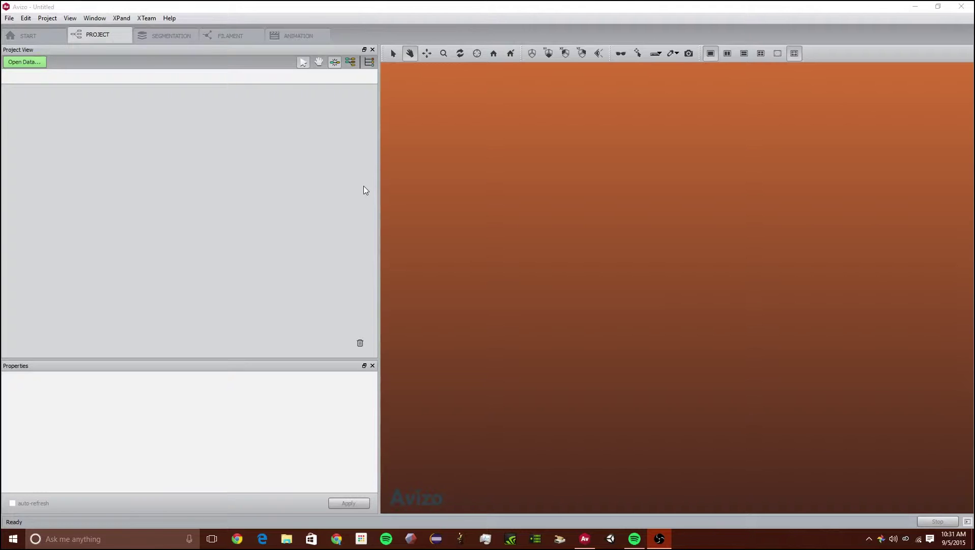
Load motor.am, accept the default units, and select its node to show its properties.
left_click(26, 61)
scroll(204, 224, "down", 3)
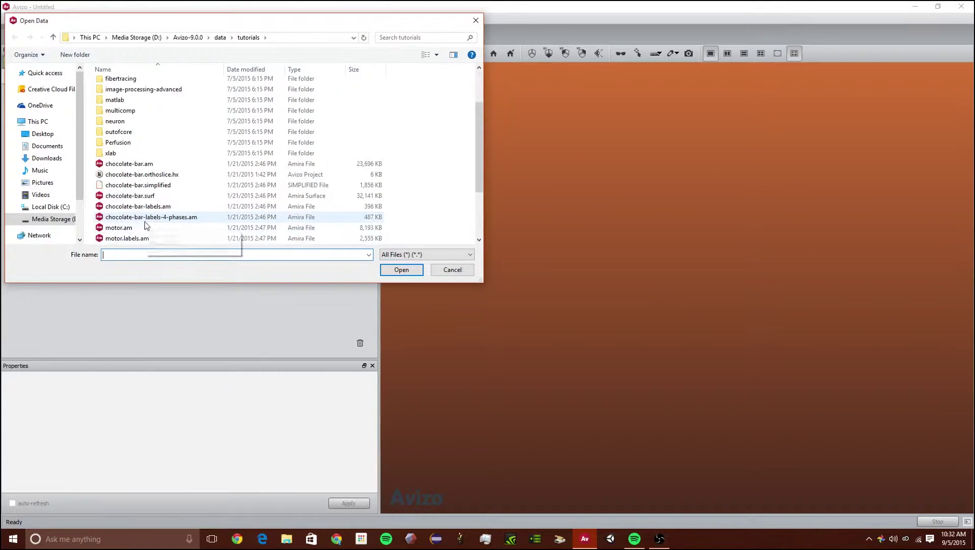
scroll(204, 98, "up", 1)
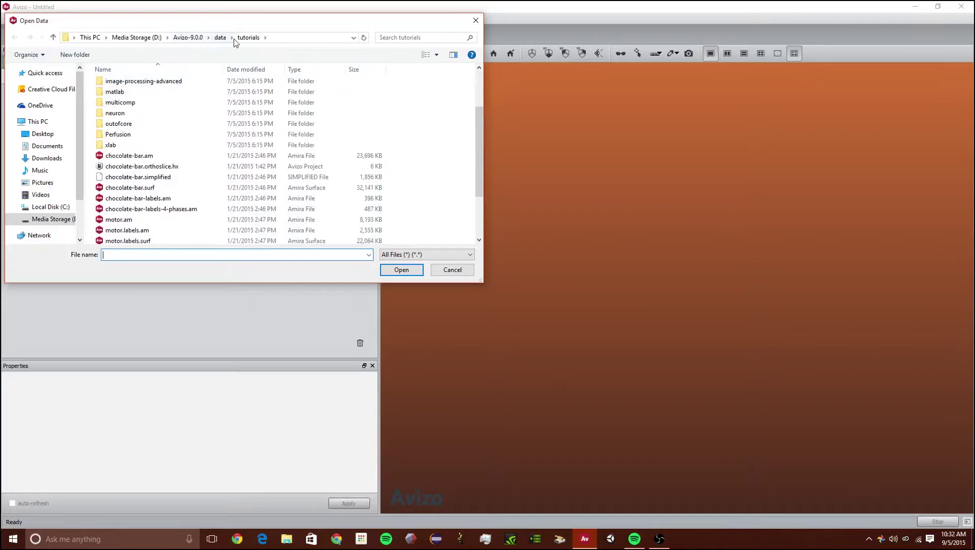
double_click(113, 220)
left_click(558, 308)
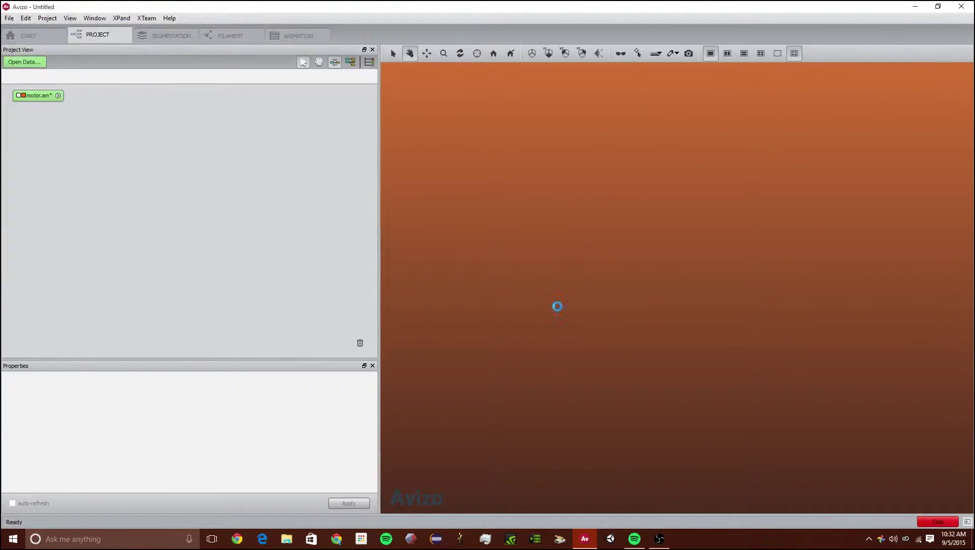
left_click(31, 96)
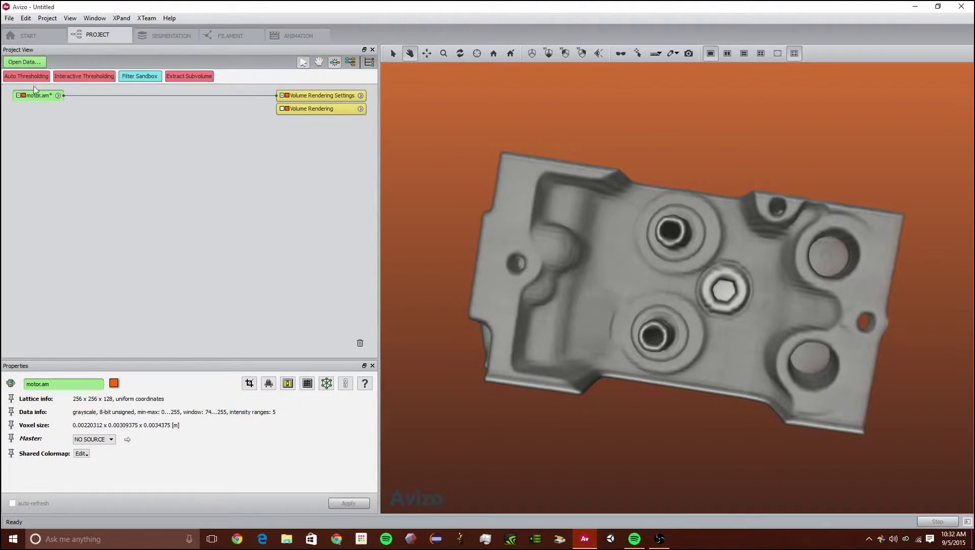
In the Range Calibration Editor, set Num ranges to 10 and run Detect.
left_click(269, 383)
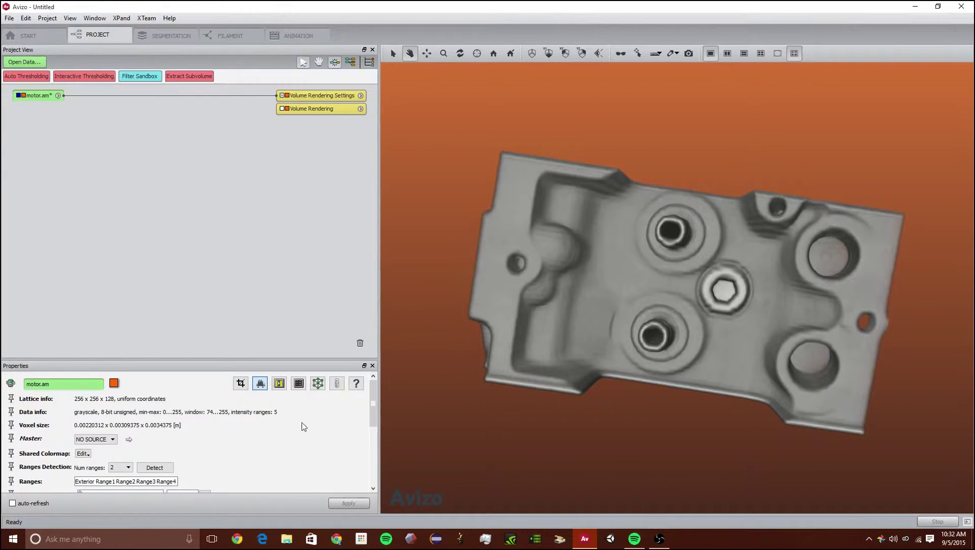
scroll(300, 437, "down", 4)
scroll(300, 437, "down", 2)
scroll(127, 391, "up", 2)
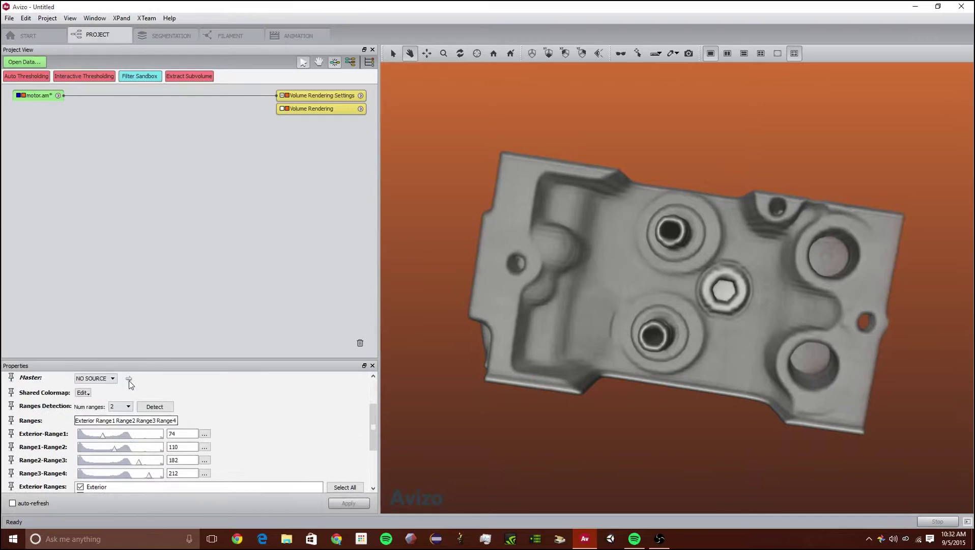
left_click(126, 406)
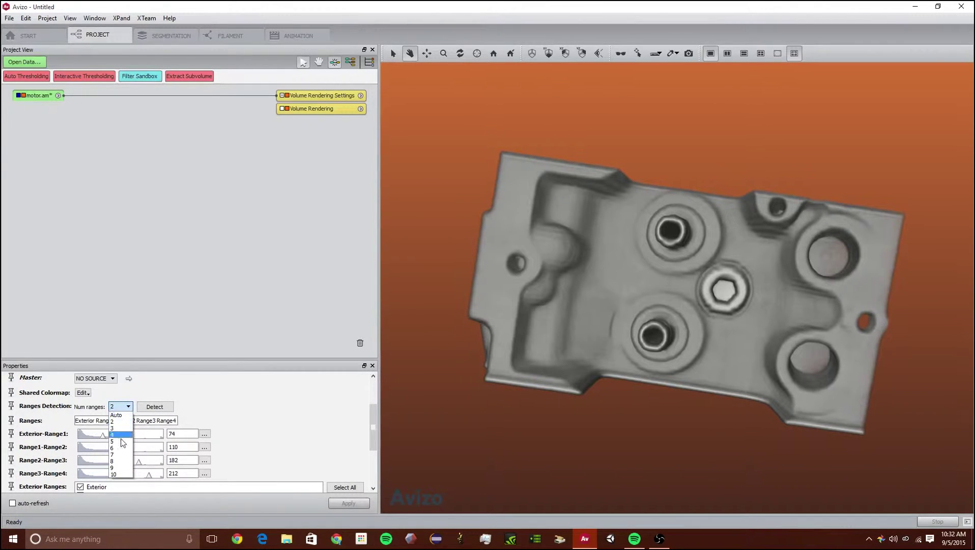
left_click(121, 474)
left_click(155, 407)
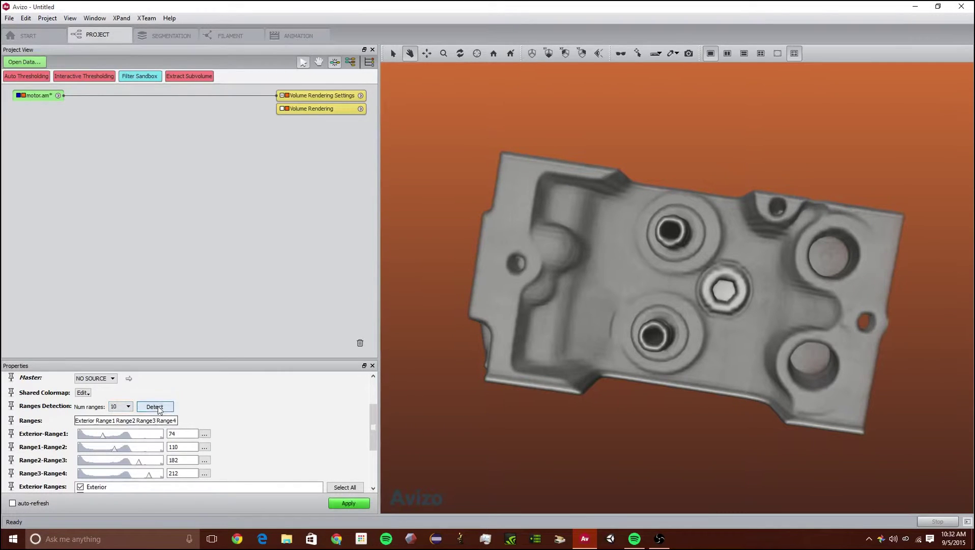
Review the detected Exterior plus Range1–Range8 thresholds (60, 74, 110, 182, 212, 220, 236, 249).
scroll(292, 449, "down", 1)
scroll(292, 449, "down", 1)
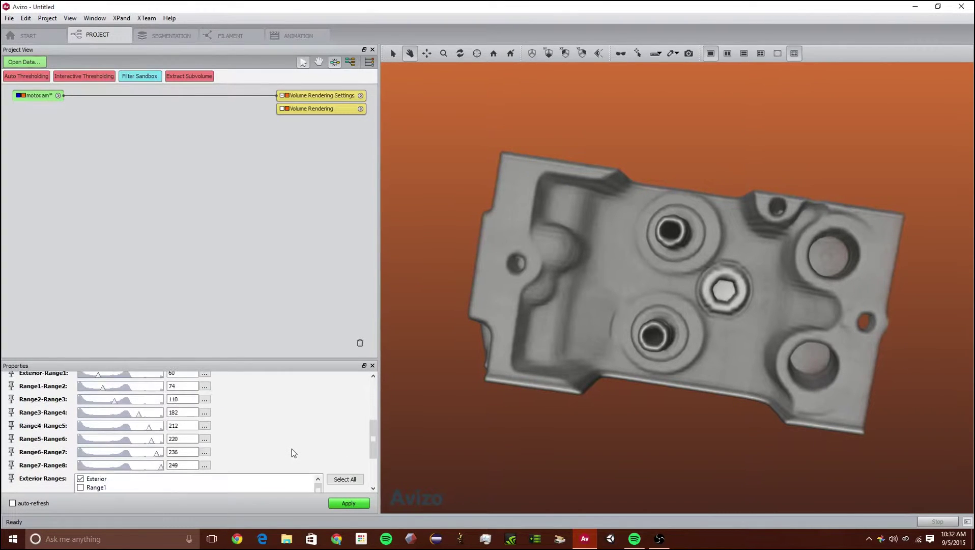
scroll(290, 451, "up", 2)
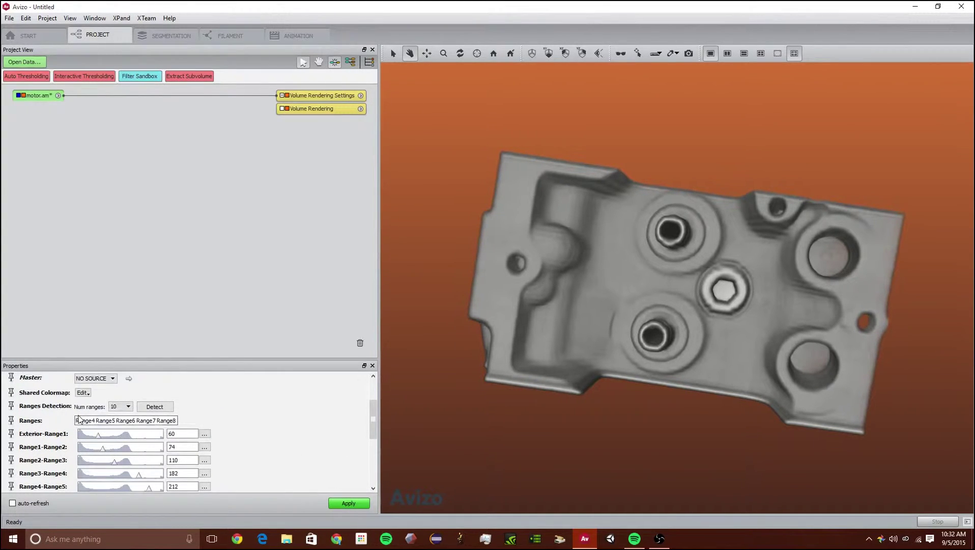
scroll(79, 418, "down", 1)
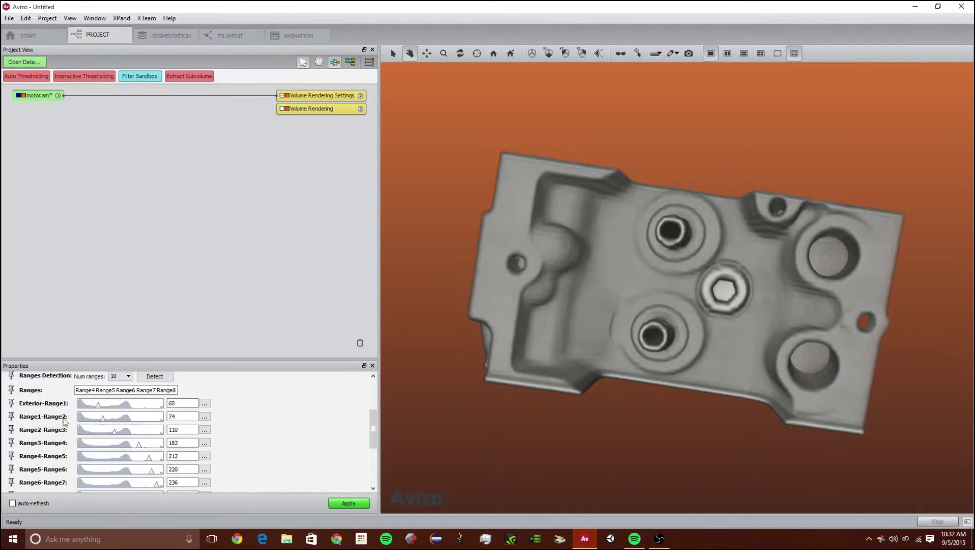
scroll(66, 425, "down", 1)
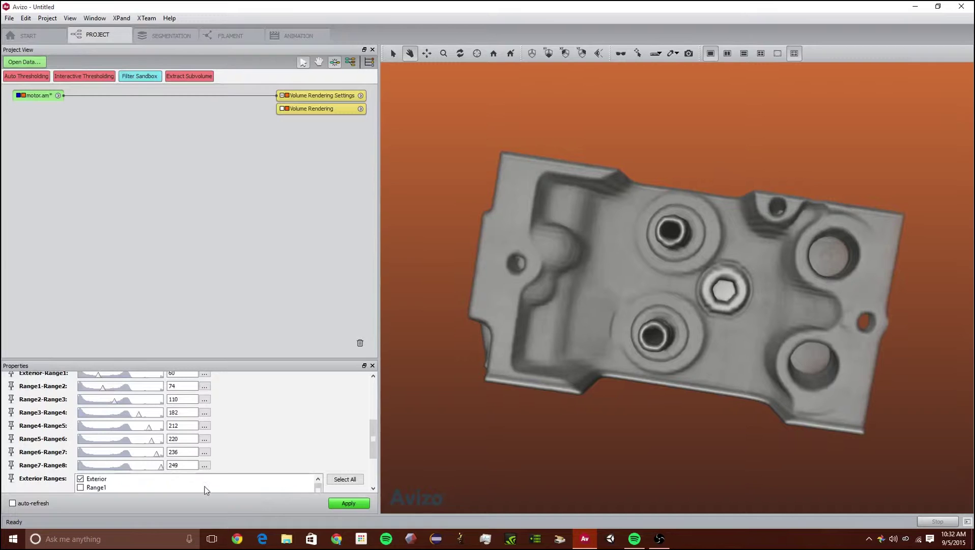
scroll(205, 487, "down", 5)
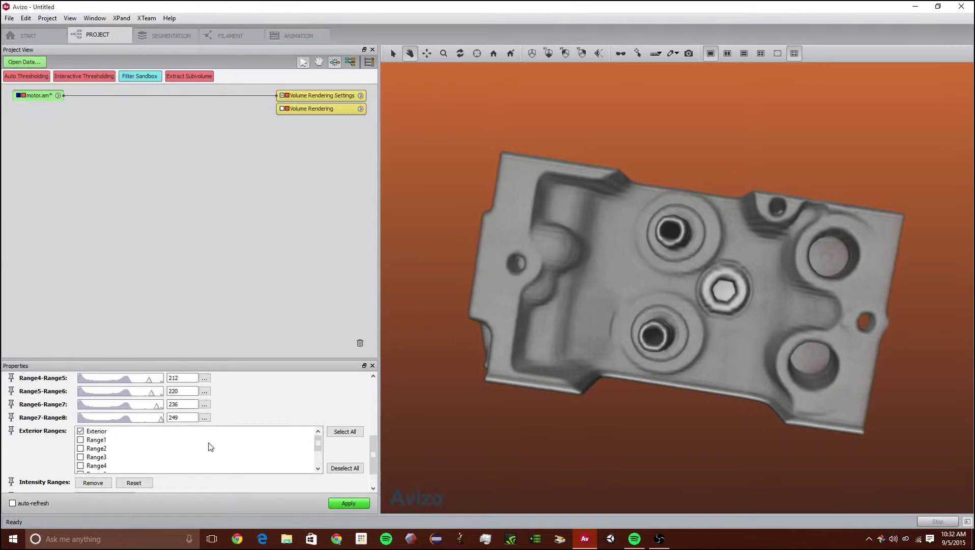
scroll(210, 448, "up", 6)
Redetect motor.am's intensity ranges with Num ranges set to 8.
left_click(128, 450)
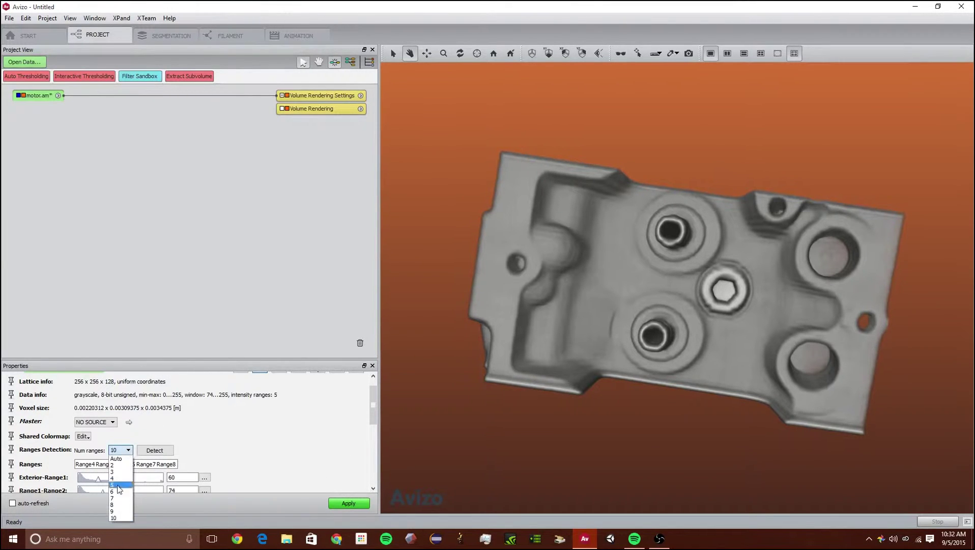
left_click(114, 496)
left_click(154, 451)
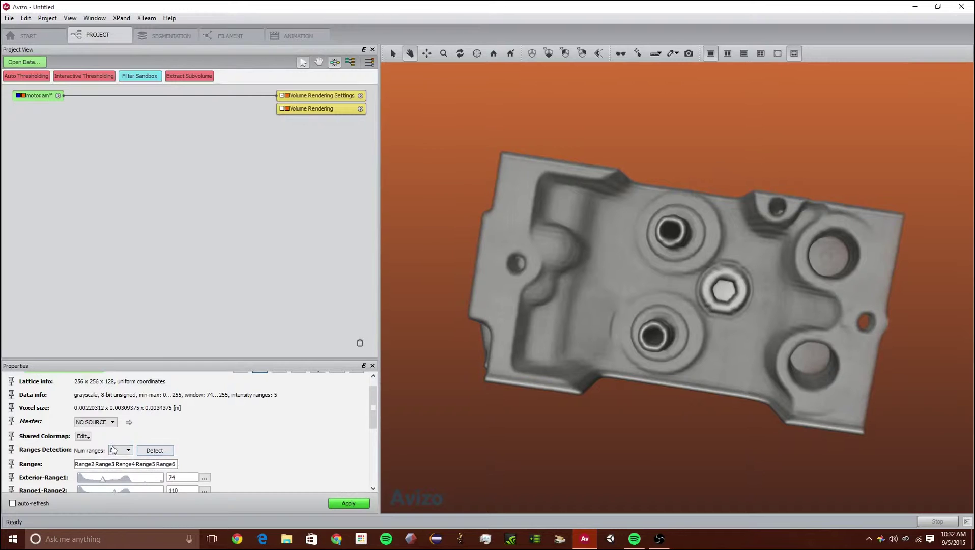
Redetect with Num ranges set to Auto, giving thresholds 74, 108, 182 and 212.
left_click(127, 450)
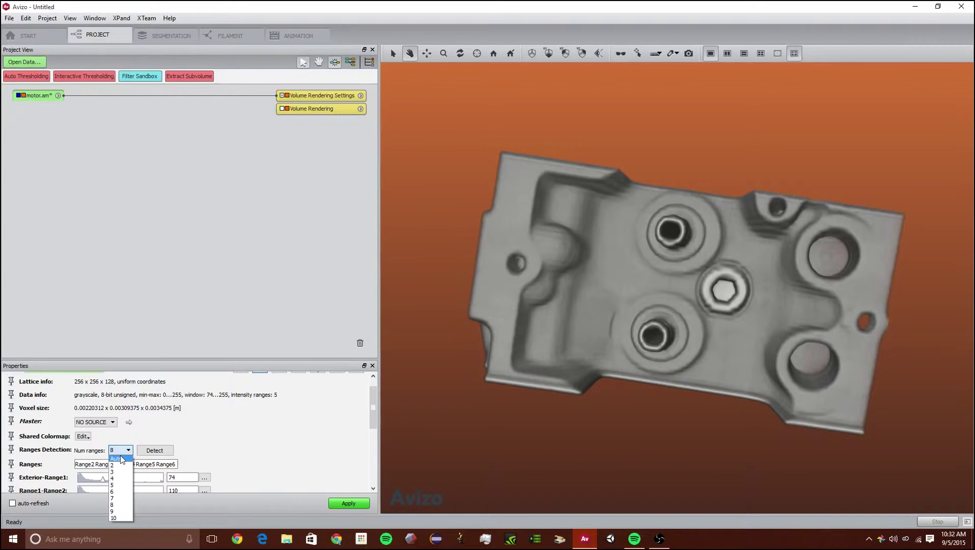
left_click(122, 459)
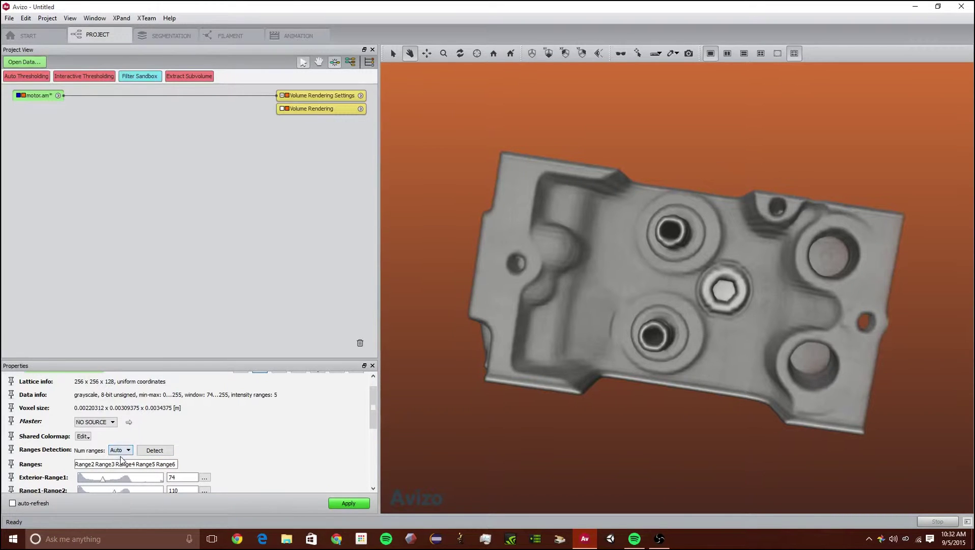
left_click(148, 451)
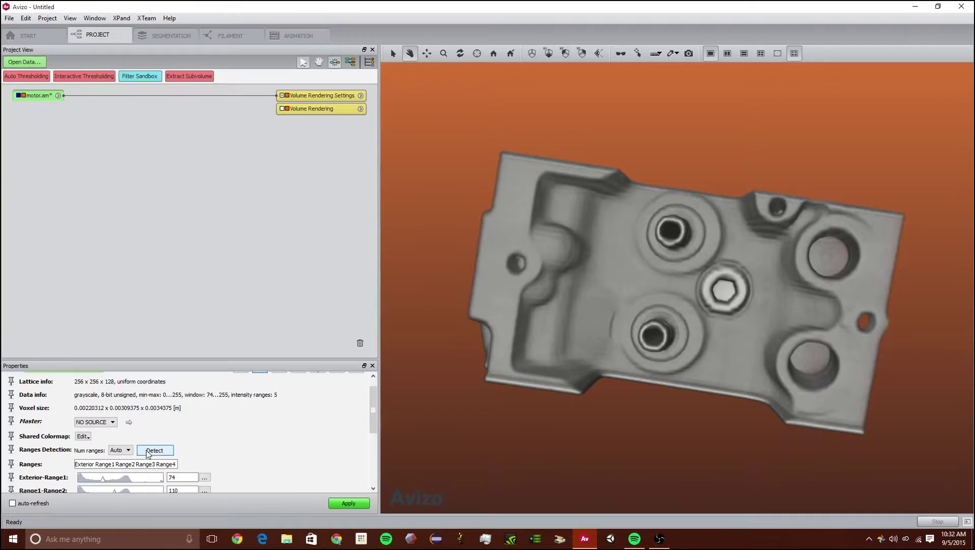
scroll(195, 437, "down", 2)
scroll(231, 426, "down", 2)
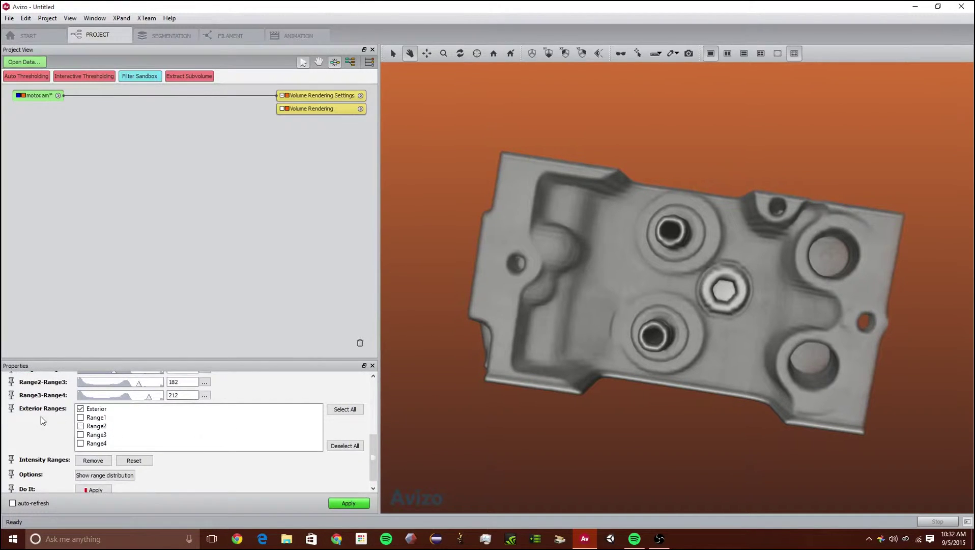
scroll(254, 443, "up", 6)
scroll(283, 458, "down", 5)
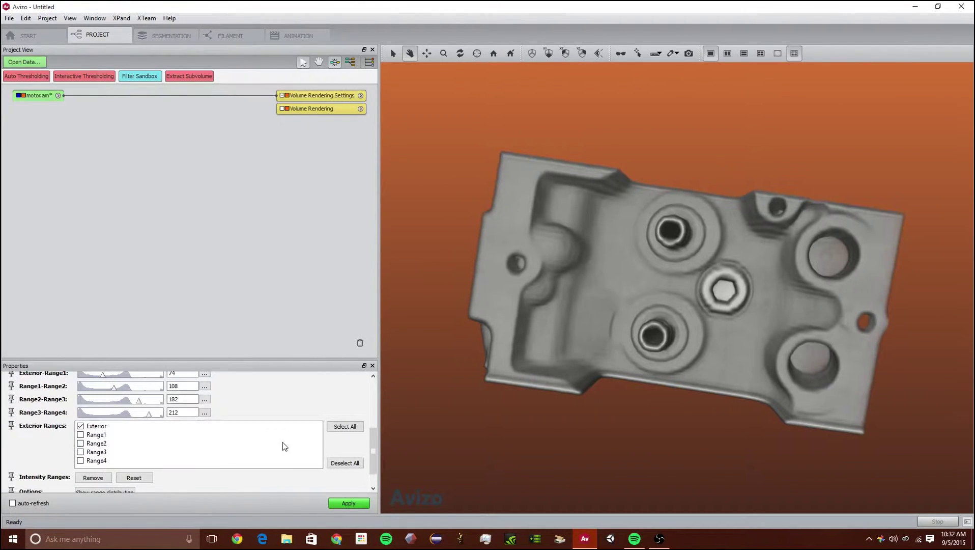
Turn on auto-apply and mark Range1 and Range2 as exterior alongside Exterior.
left_click(35, 504)
left_click(80, 434)
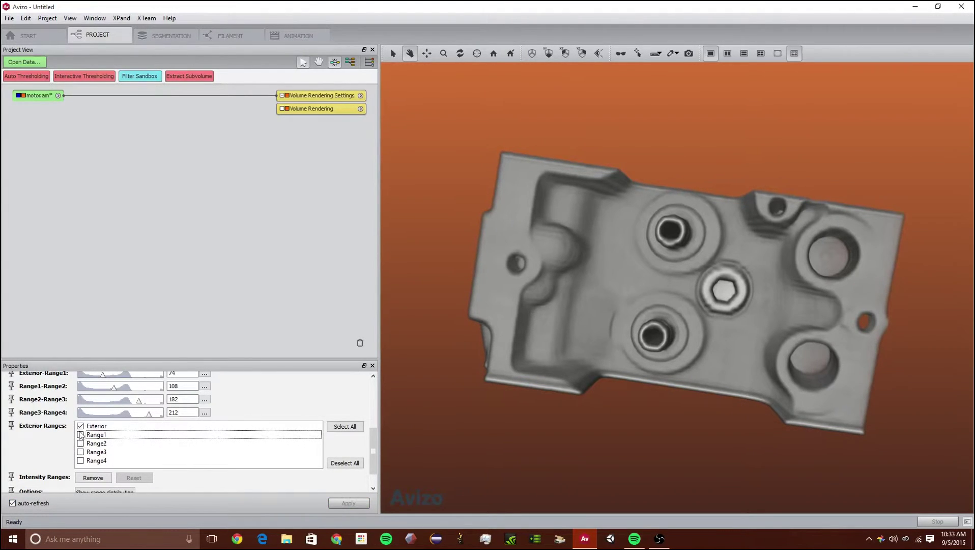
scroll(71, 429, "up", 1)
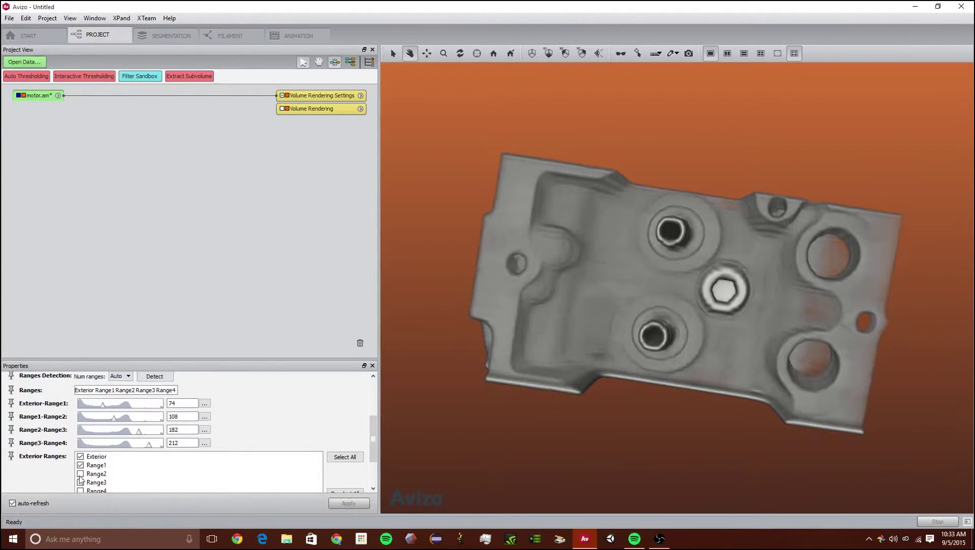
left_click(81, 473)
scroll(83, 479, "down", 2)
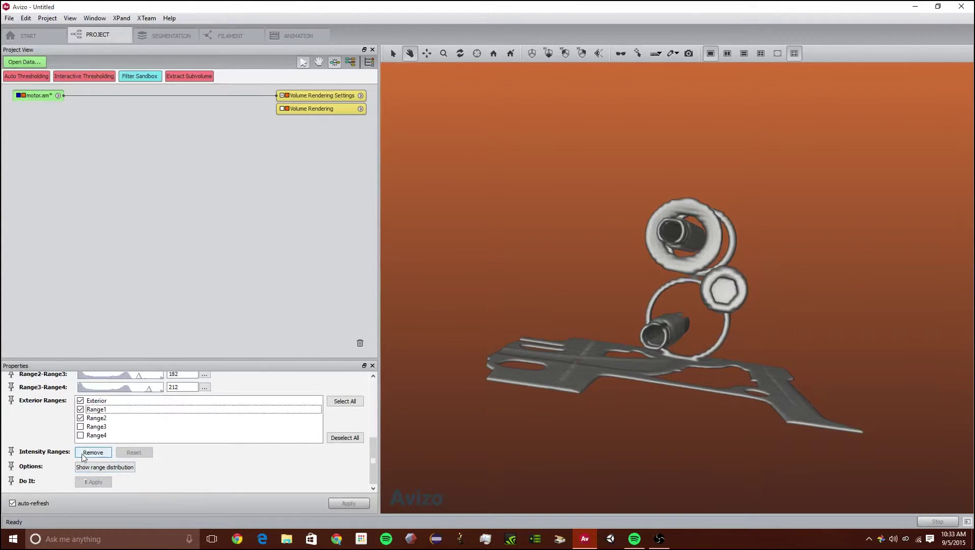
scroll(82, 438, "up", 1)
left_click(80, 432)
scroll(81, 435, "up", 1)
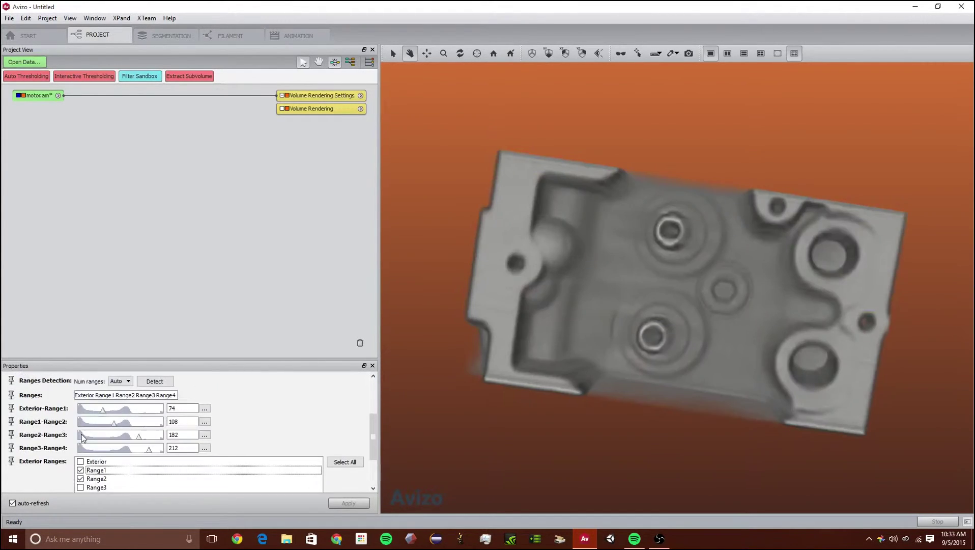
left_click(81, 462)
Tag Range4 and Range3 as exterior too and close the empty-data warning.
left_click(80, 487)
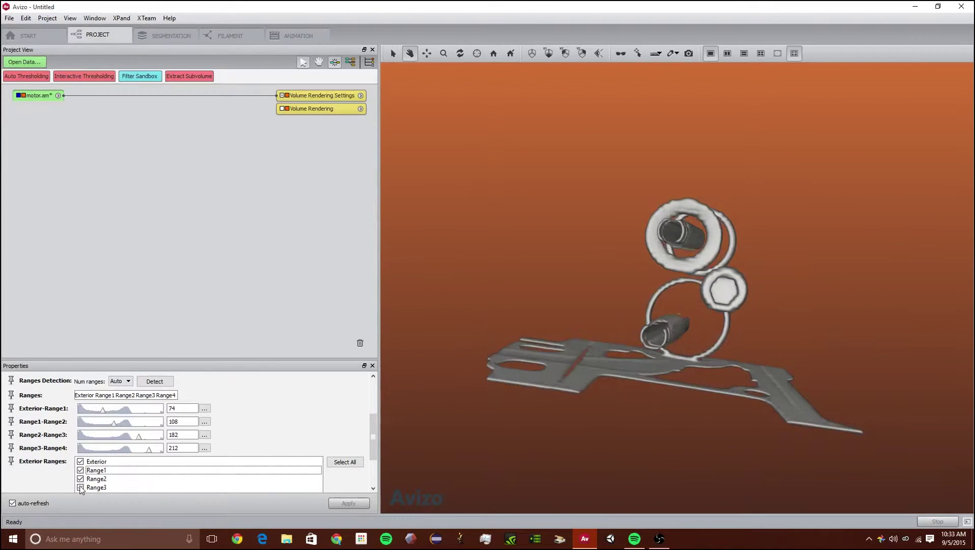
left_click(80, 487)
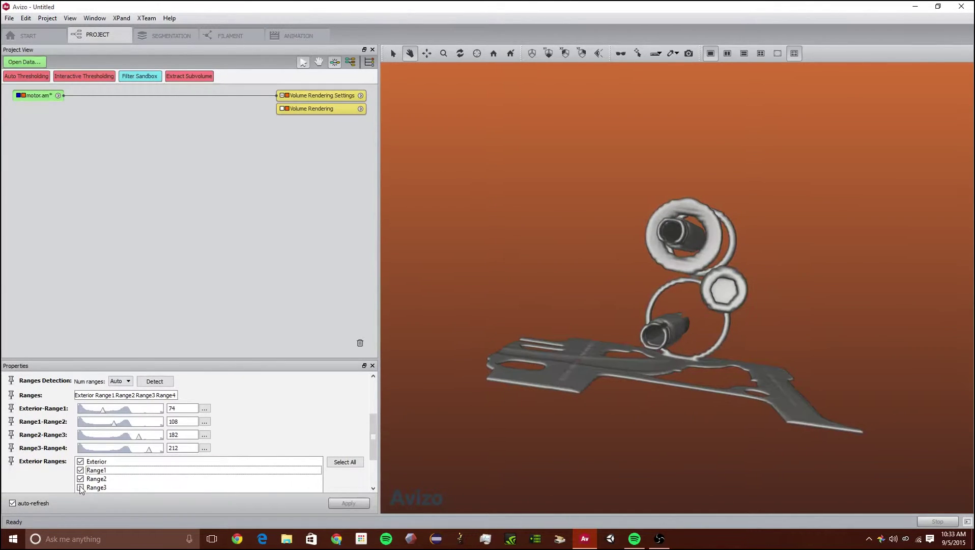
scroll(80, 489, "down", 1)
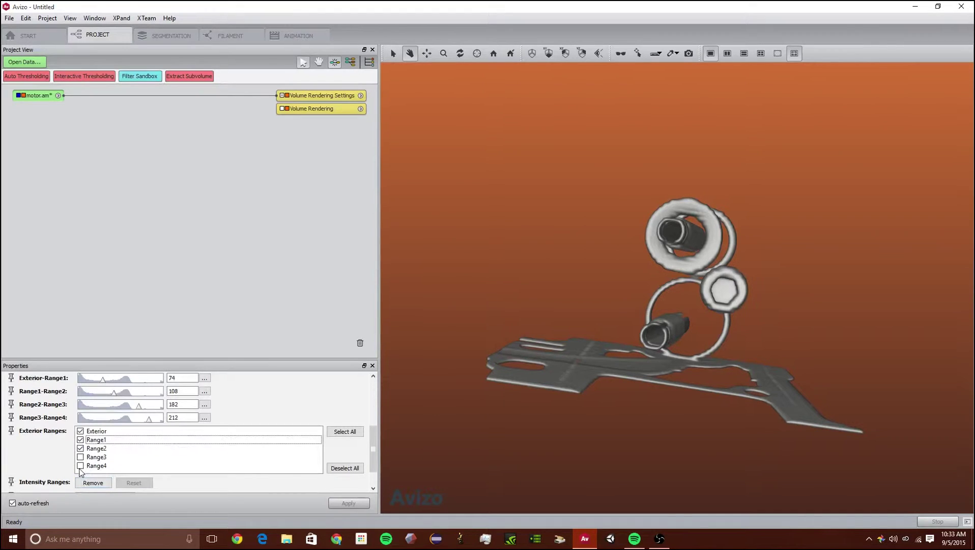
left_click(80, 469)
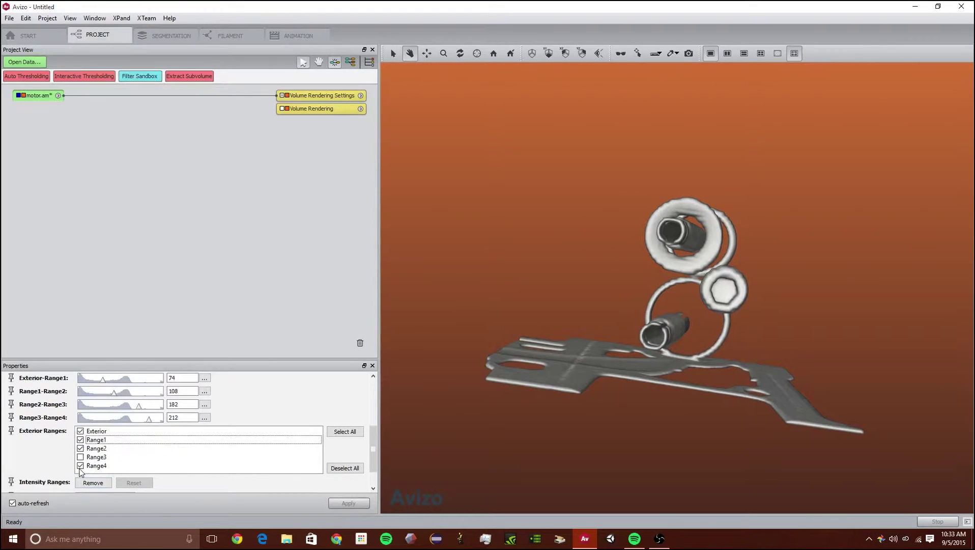
left_click(80, 467)
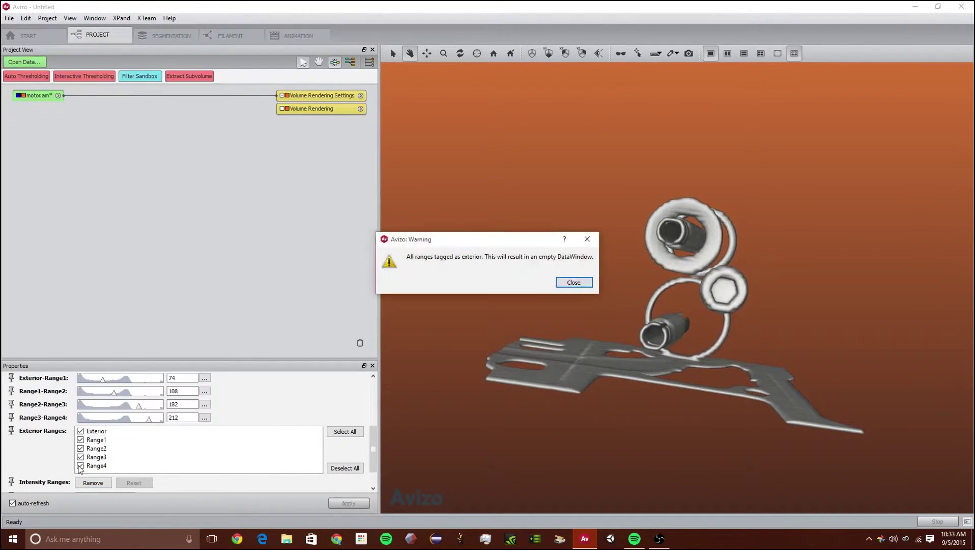
left_click(573, 282)
scroll(87, 446, "up", 1)
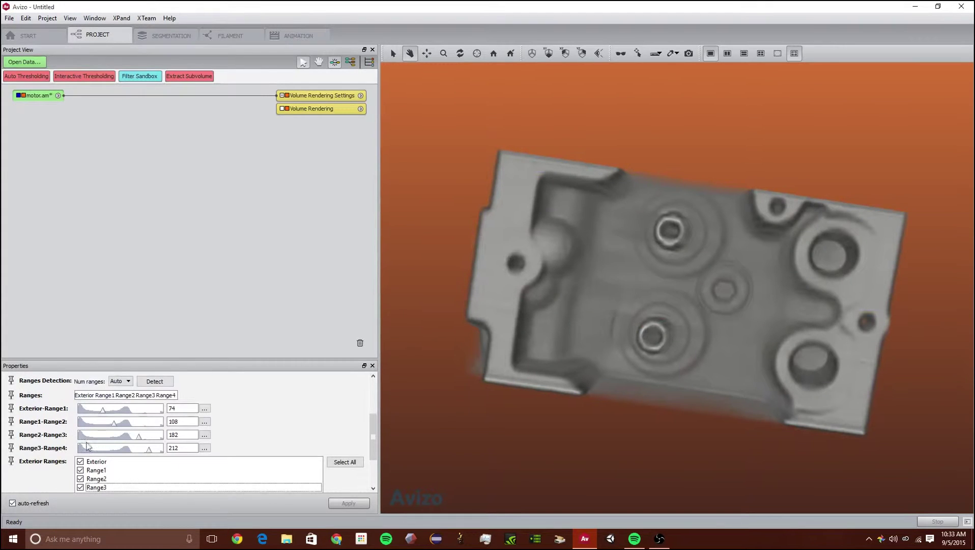
Redetect motor.am as four intensity ranges.
left_click(122, 381)
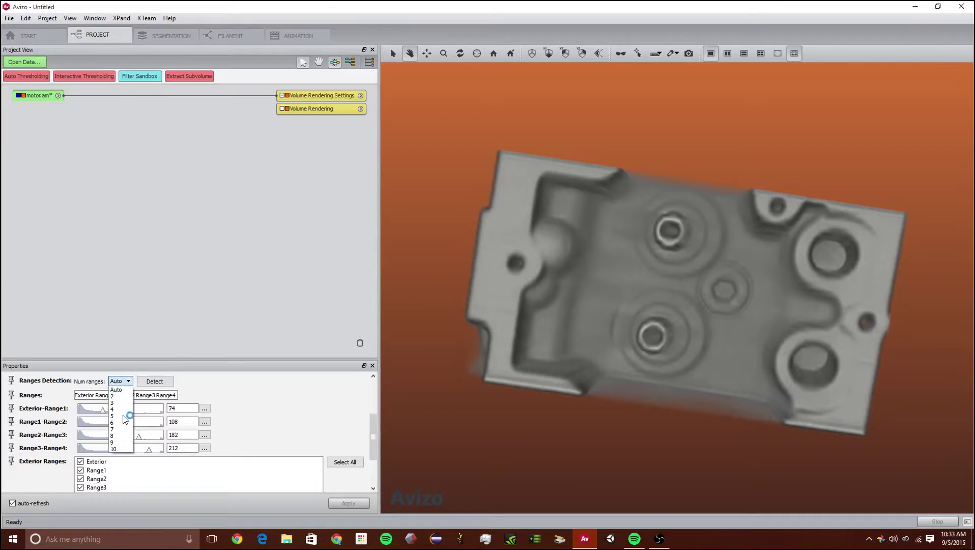
left_click(121, 409)
left_click(155, 381)
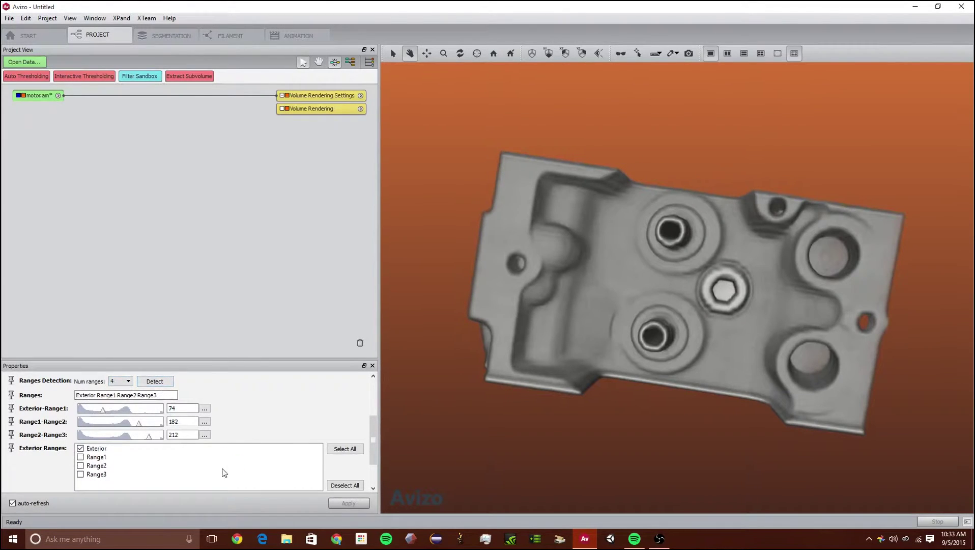
Tag Range1, Range2 and Range3 as exterior and dismiss the all-exterior warning.
left_click(80, 458)
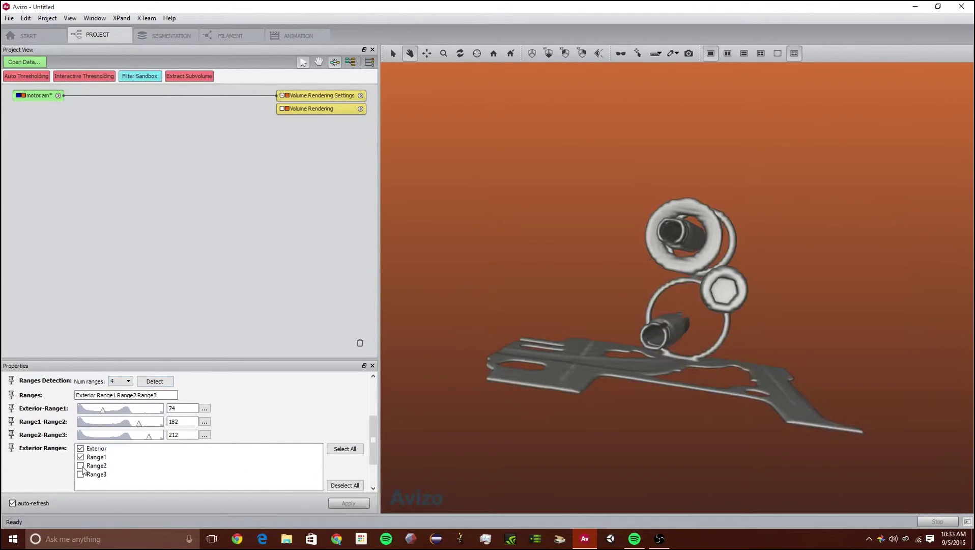
left_click(82, 473)
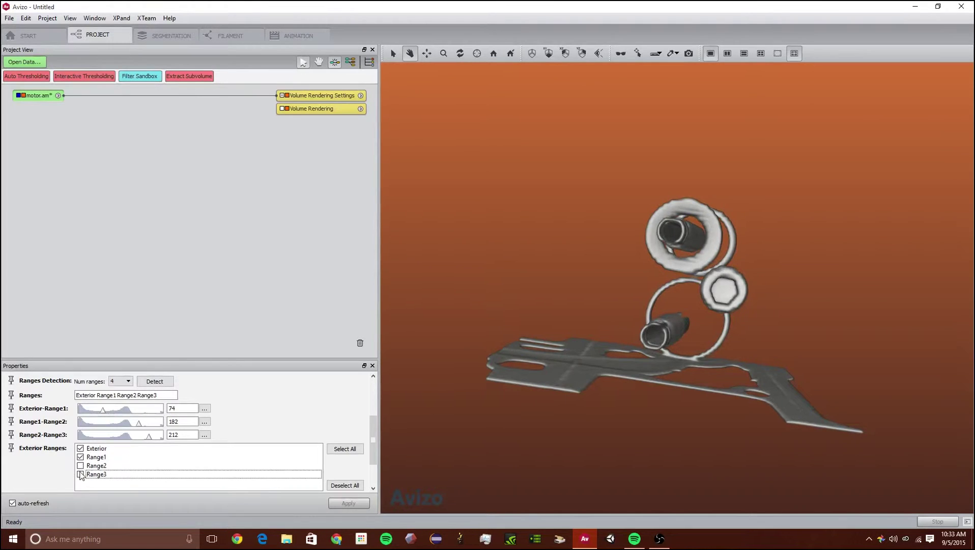
left_click(80, 474)
left_click(80, 465)
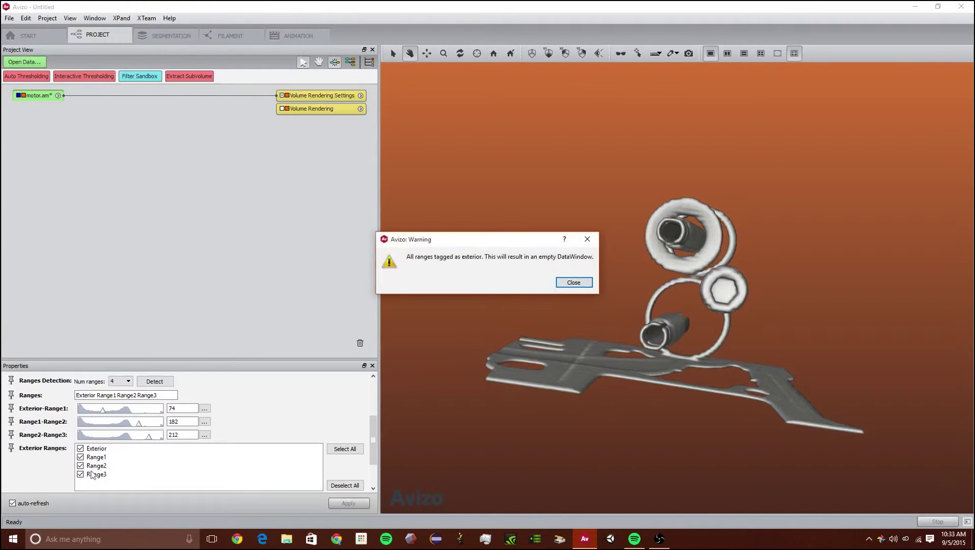
left_click(587, 282)
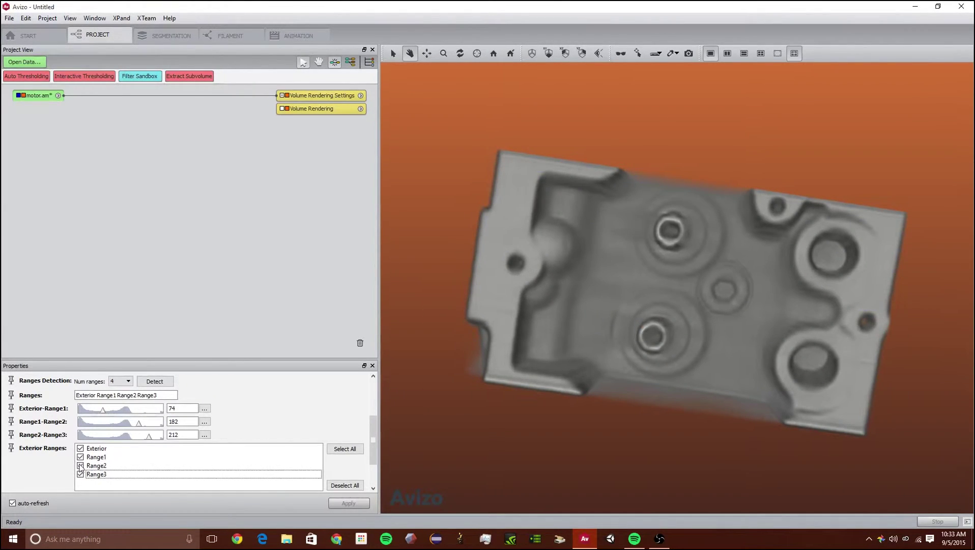
Leave only Range3 non-exterior so just the rings, shafts and plate render.
left_click(81, 465)
left_click(80, 474)
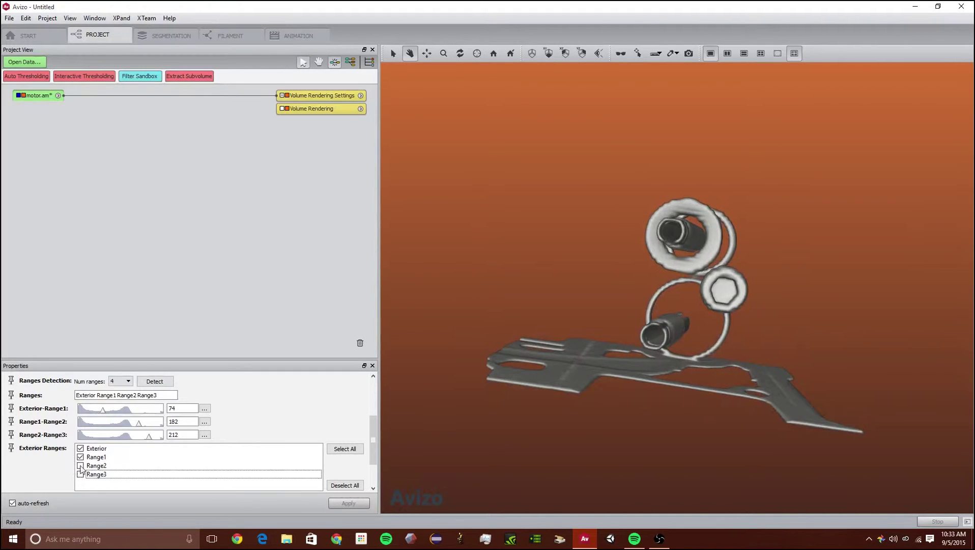
left_click(80, 466)
left_click(80, 456)
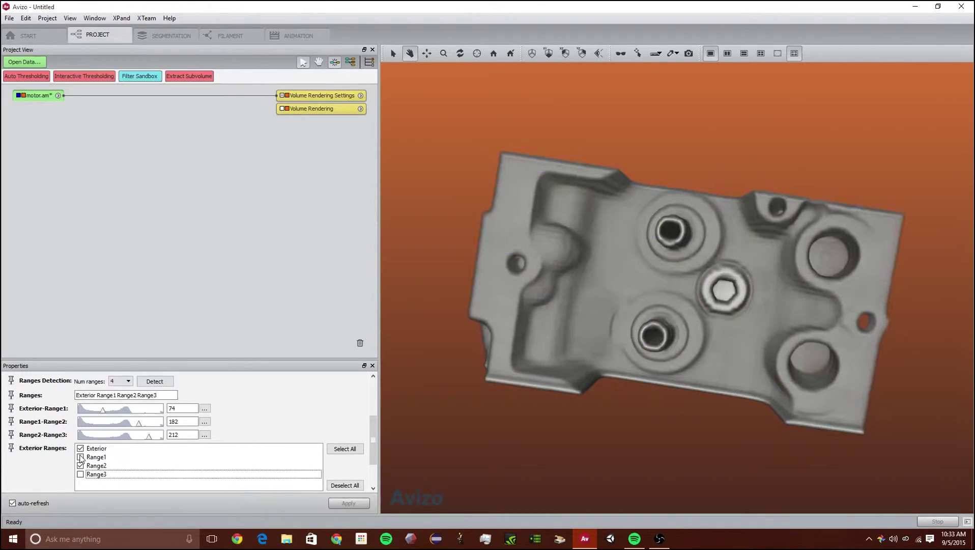
left_click_drag(783, 325, 829, 133)
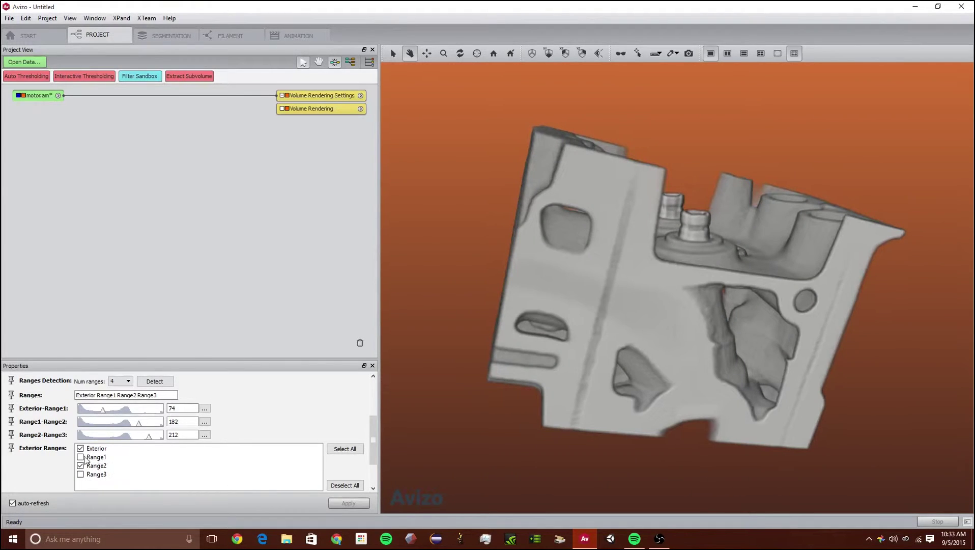
left_click(102, 458)
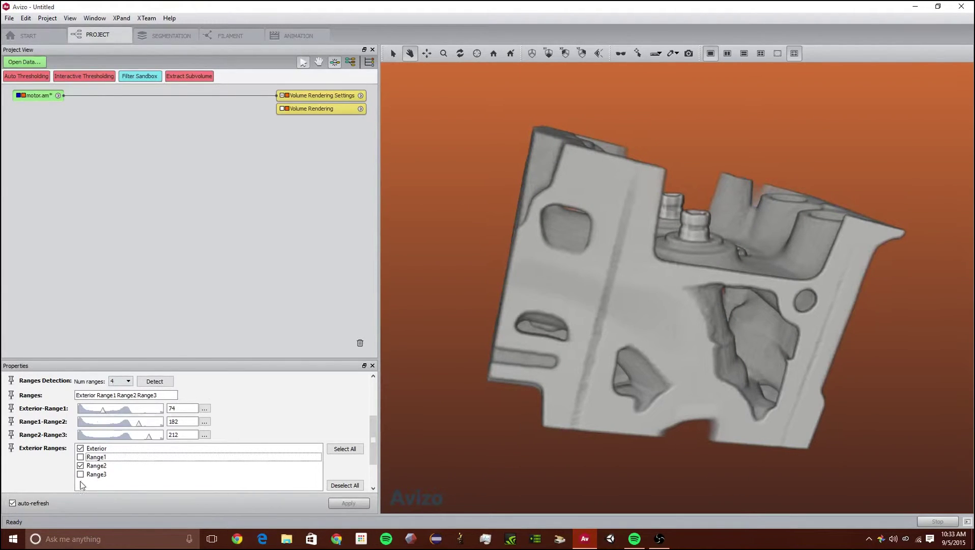
left_click(80, 465)
left_click(81, 456)
left_click_drag(831, 285, 669, 450)
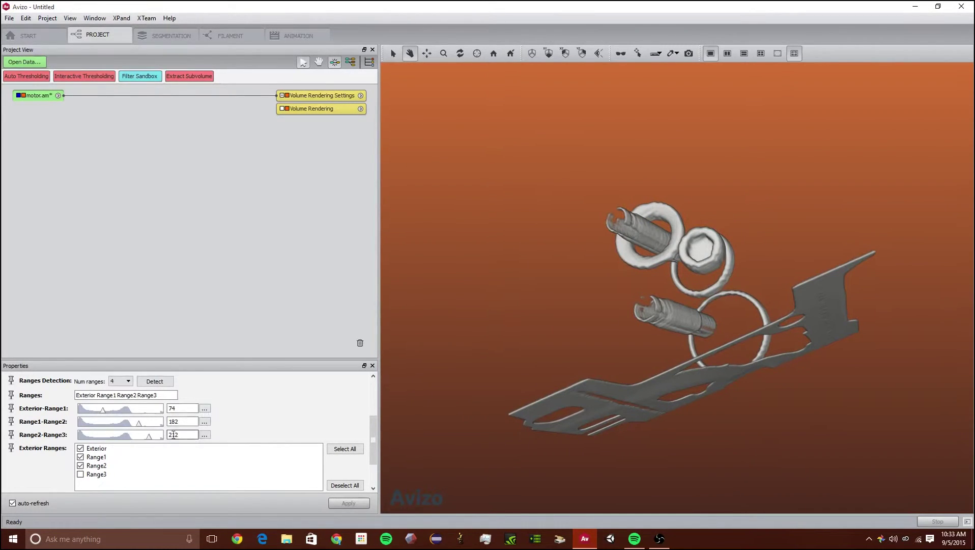
Open the Num ranges choices to prepare for three ranges.
left_click(148, 436)
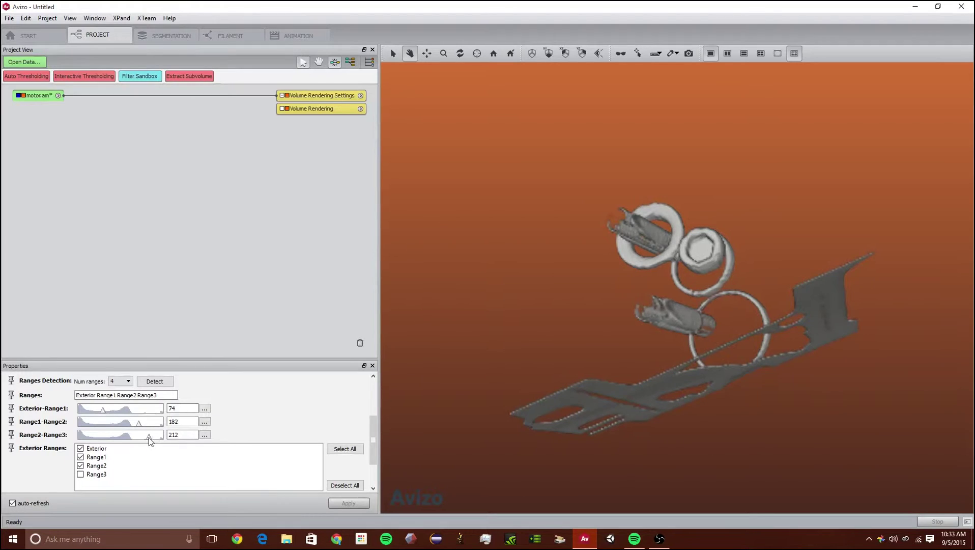
left_click(94, 476)
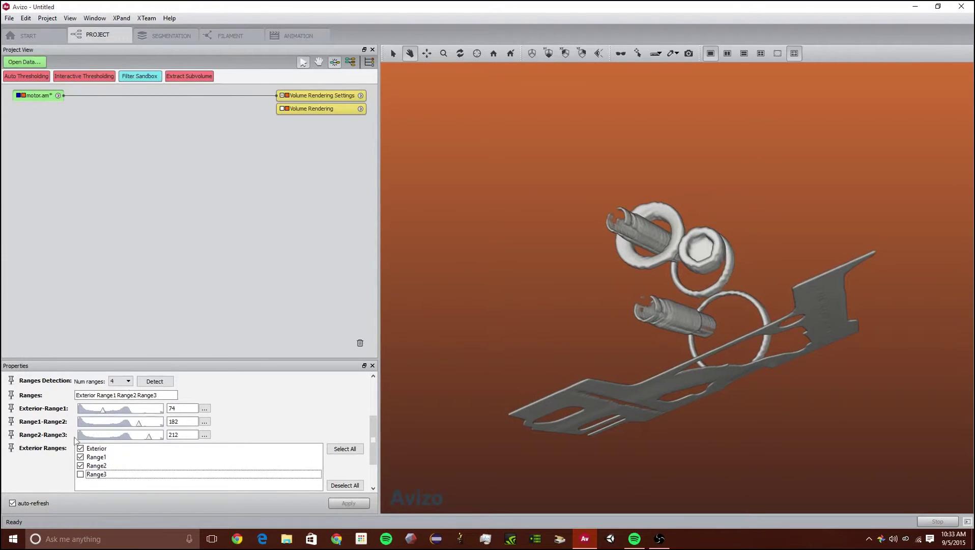
left_click(122, 381)
Redetect motor.am as three intensity ranges and lower the Range1–Range2 threshold.
left_click(126, 407)
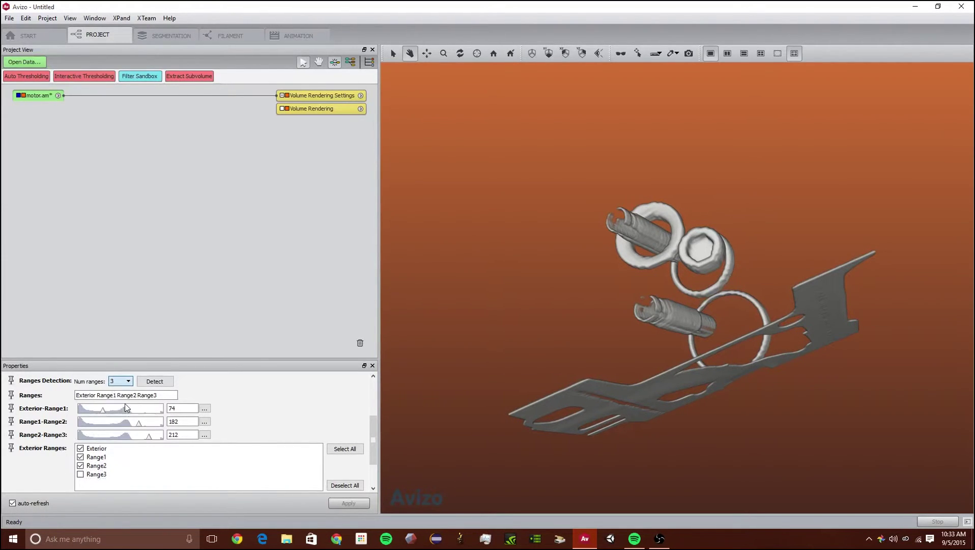
left_click(153, 382)
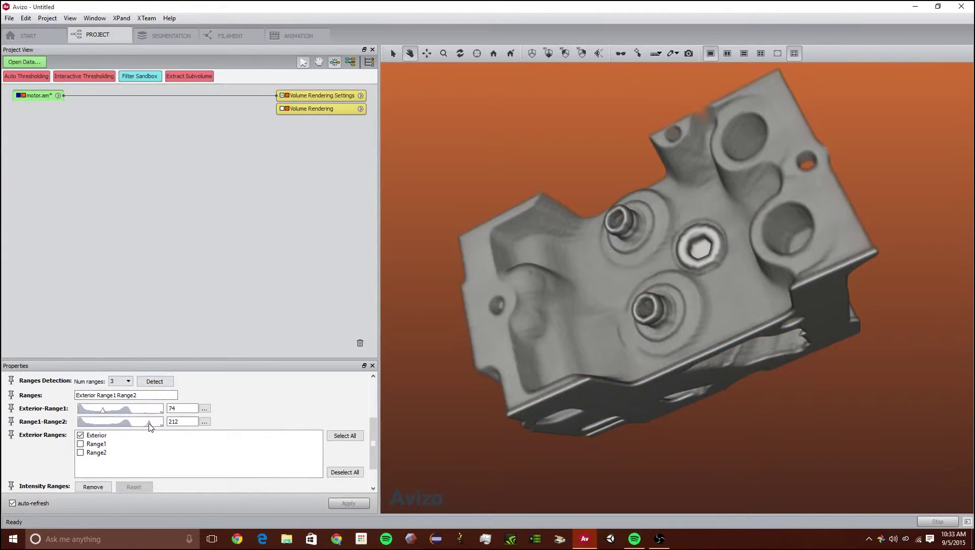
left_click_drag(149, 423, 137, 424)
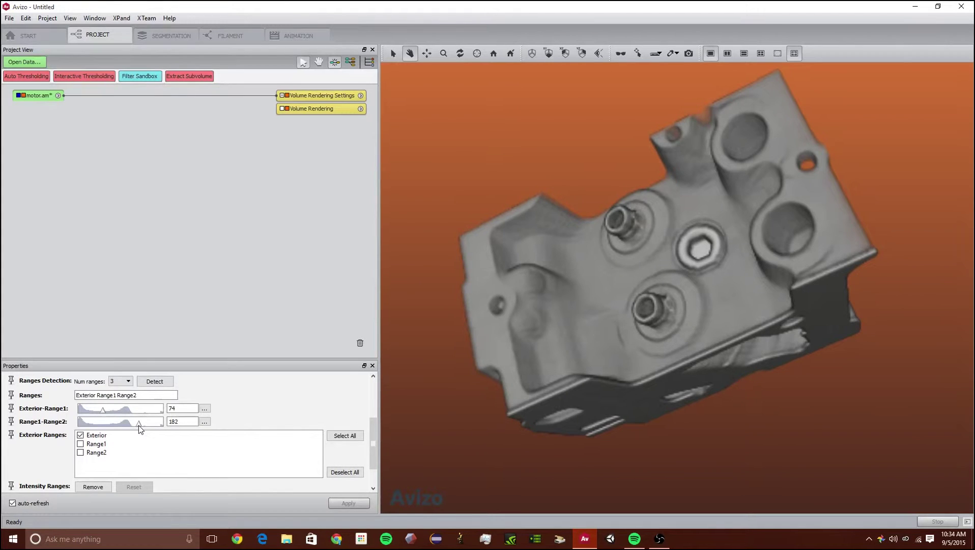
left_click(123, 444)
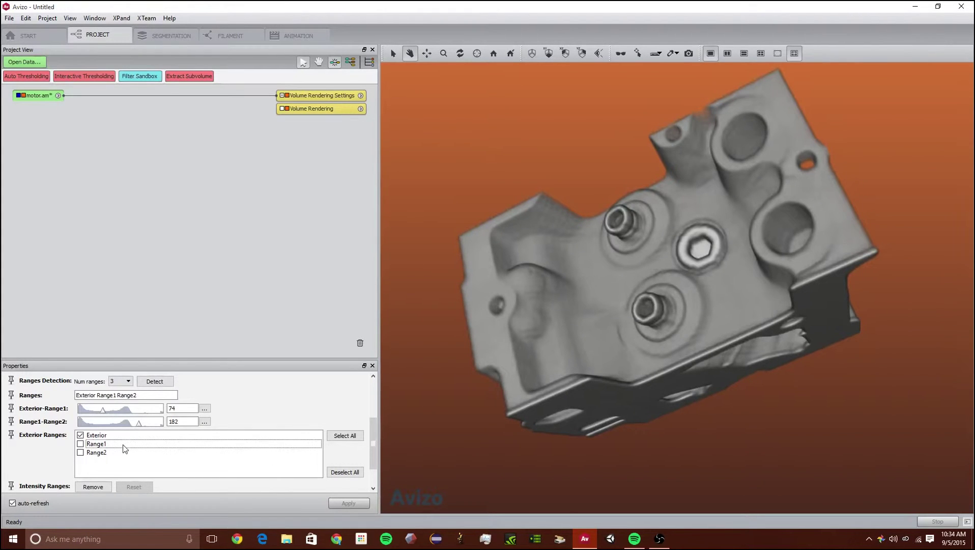
Tag Range1 as exterior and set the Range1–Range2 boundary to 162.
left_click(81, 444)
left_click_drag(738, 324, 786, 329)
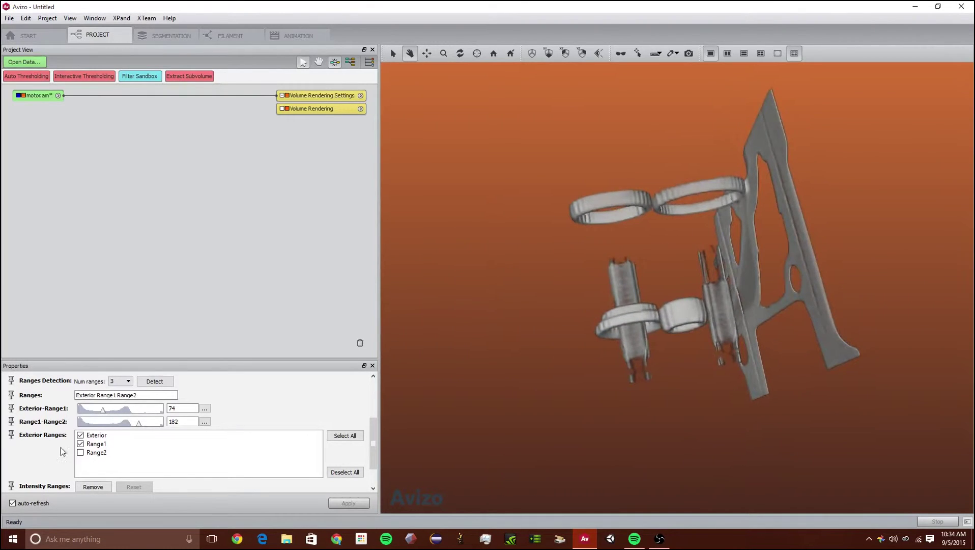
left_click_drag(139, 423, 128, 423)
left_click_drag(636, 285, 669, 196)
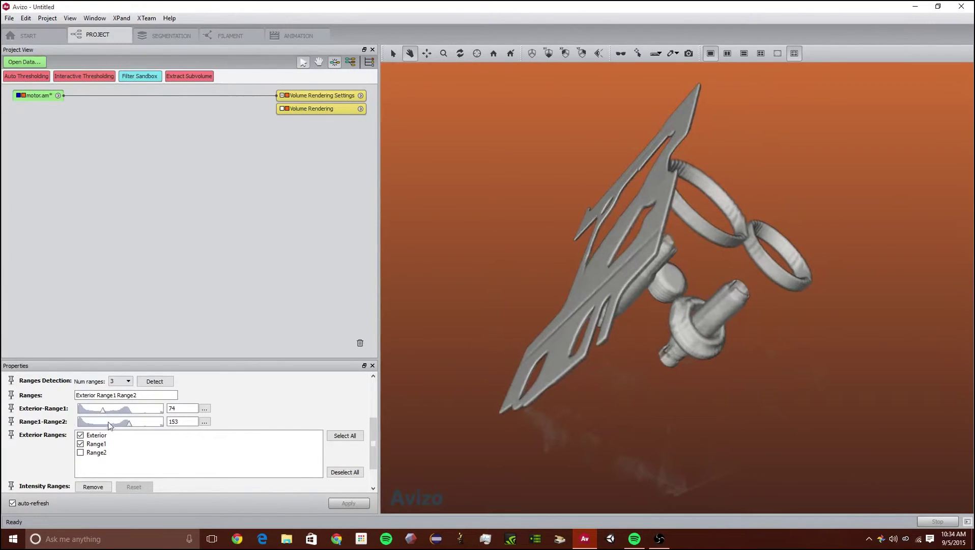
left_click(132, 423)
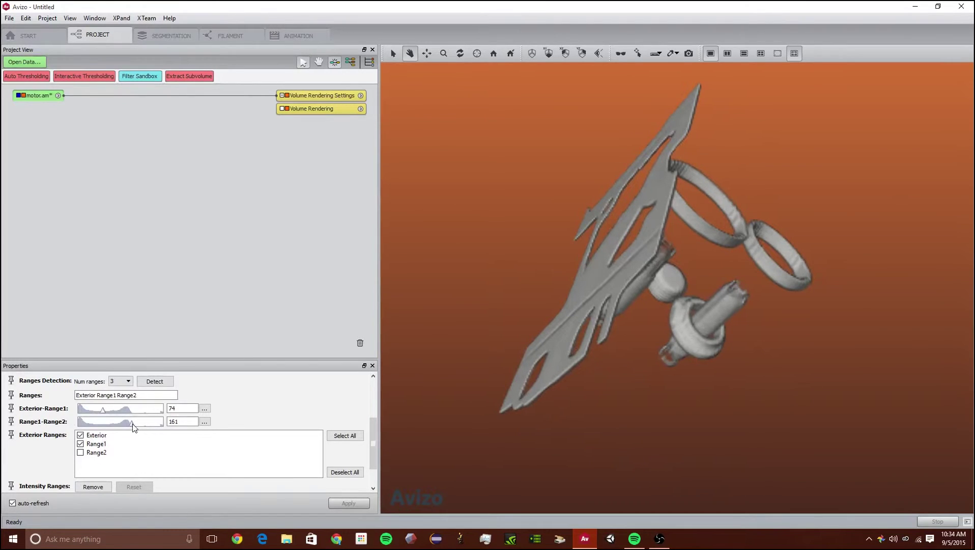
scroll(140, 466, "down", 3)
scroll(132, 468, "up", 3)
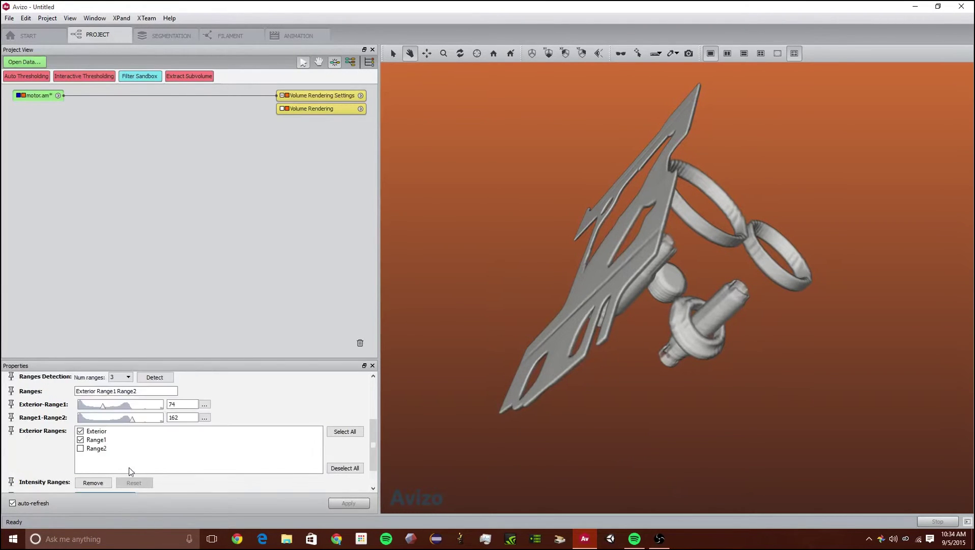
scroll(126, 473, "down", 1)
Show the histogram of the coloured ranges, then close the Histogram window.
scroll(121, 471, "down", 3)
left_click(119, 467)
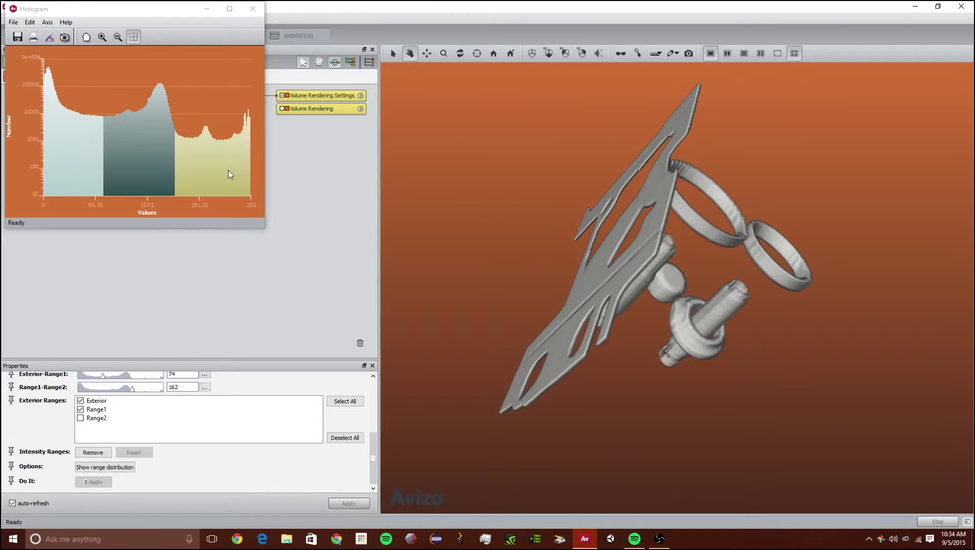
left_click(248, 11)
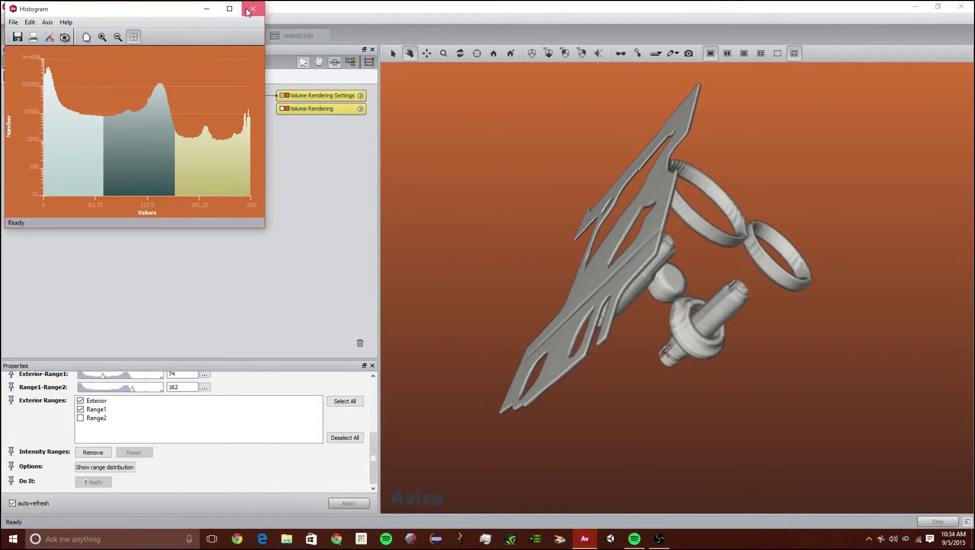
left_click(247, 10)
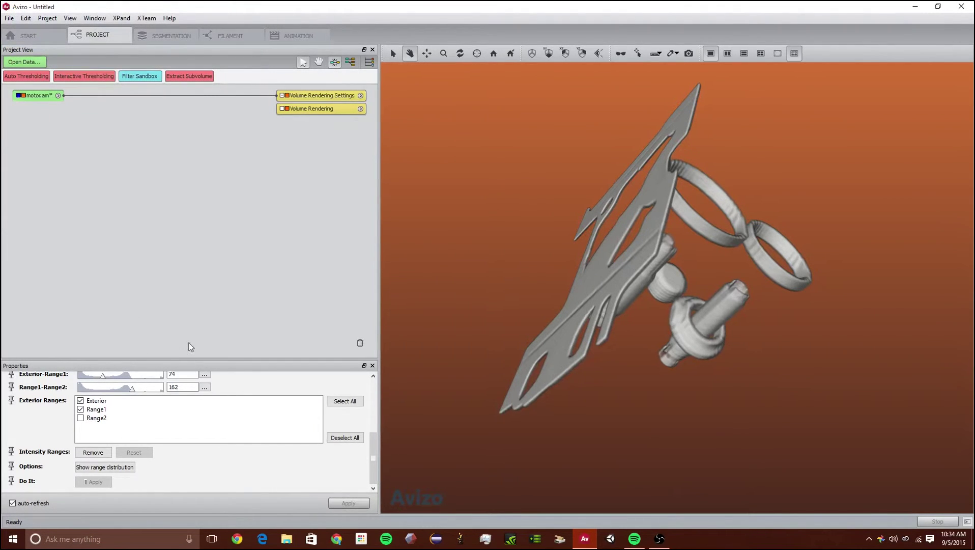
Rename the Exterior range to Nothingness in motor.am's Ranges field.
scroll(166, 443, "up", 5)
scroll(135, 458, "down", 3)
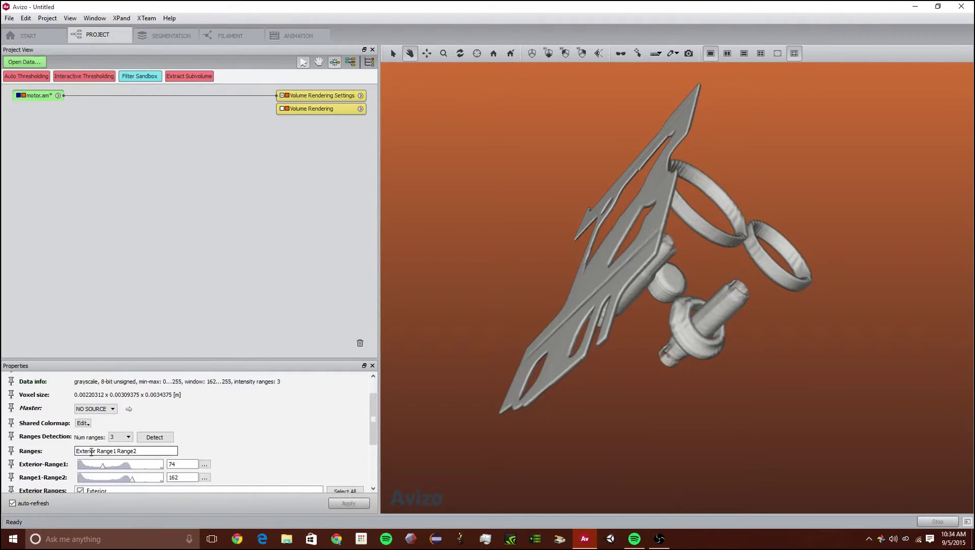
left_click_drag(96, 452, 75, 451)
key("BackSpace")
scroll(137, 470, "down", 1)
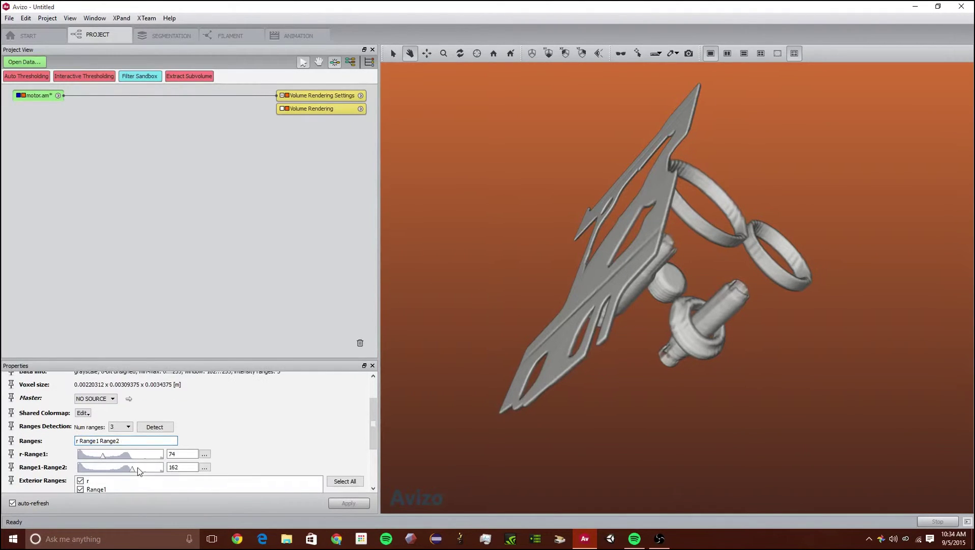
key("BackSpace")
type("Nothn")
key("BackSpace")
type("ingness")
key("Return")
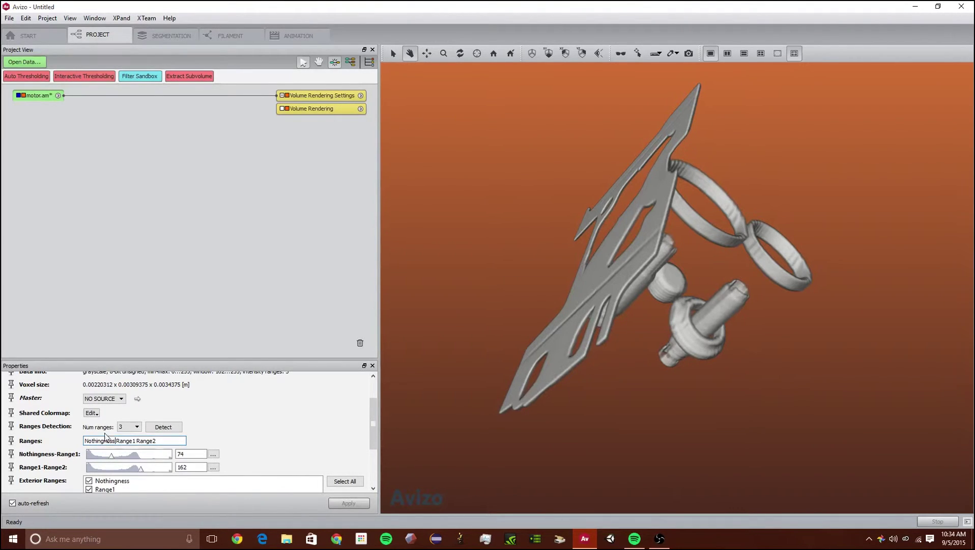
Rename Range1 to Material1, leaving Range2 unchanged.
left_click_drag(116, 441, 133, 441)
type("Material 1")
key("BackSpace")
key("Return")
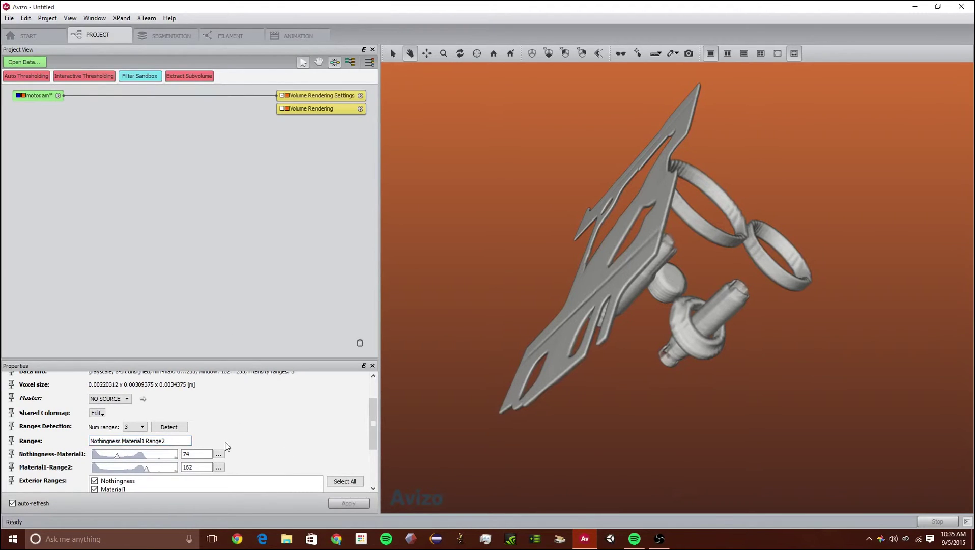
scroll(138, 469, "down", 1)
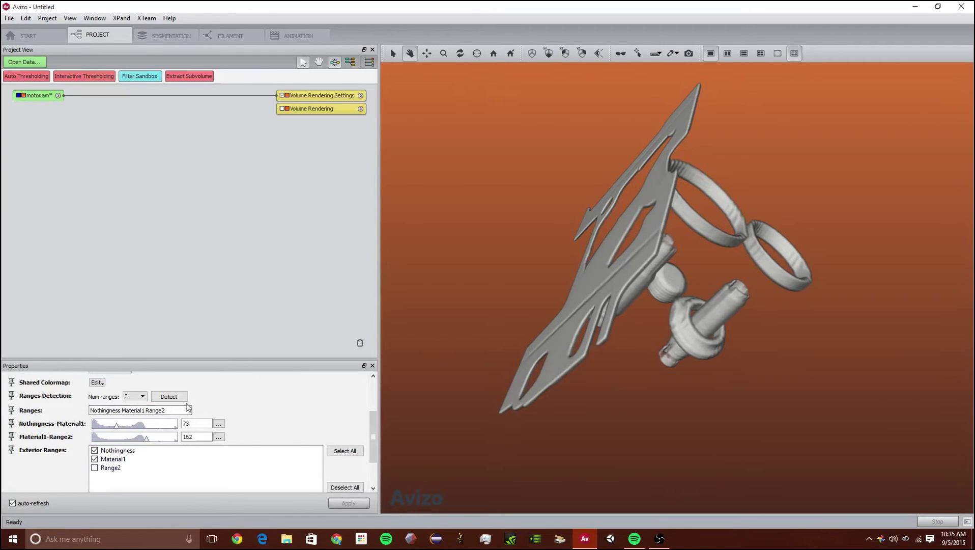
scroll(248, 447, "up", 3)
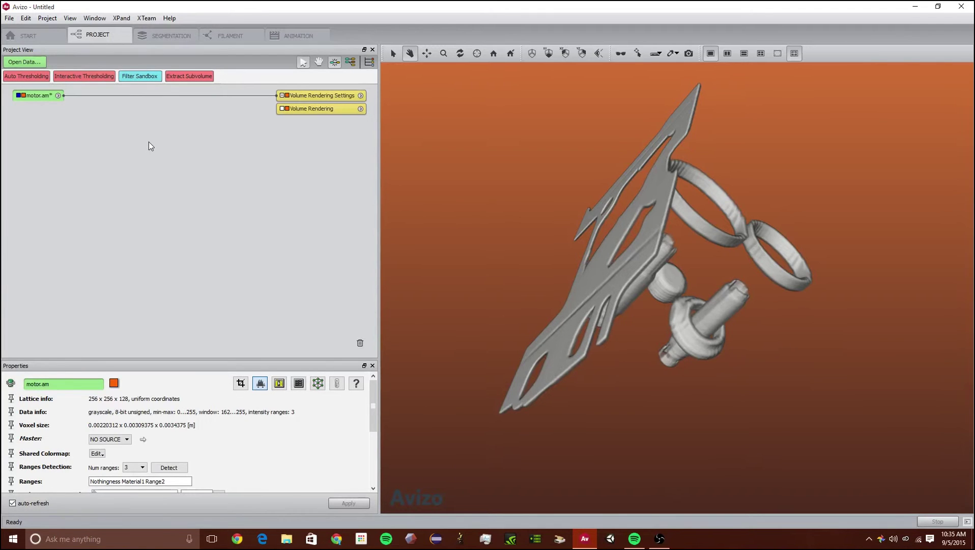
Fit the Volume Rendering colormap to the Nothingness range.
left_click(316, 109)
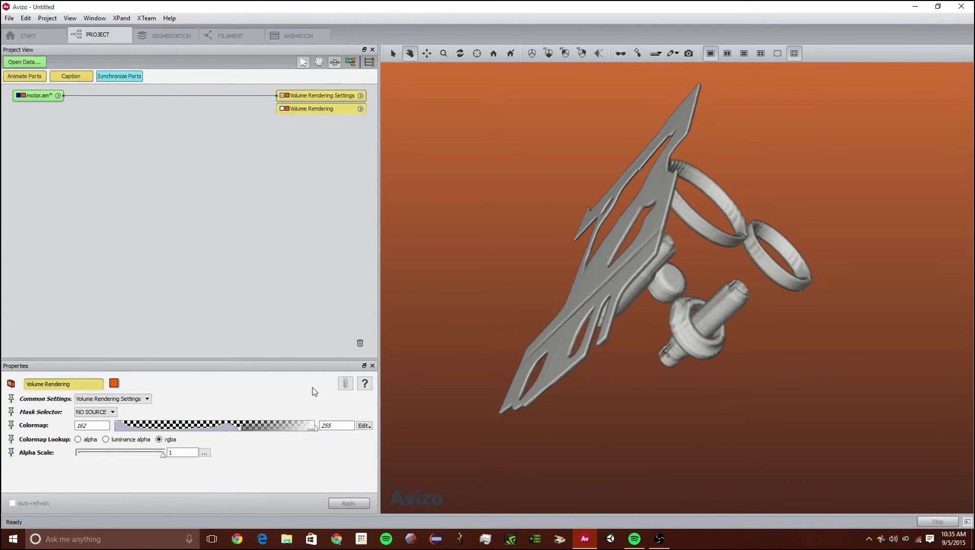
left_click(364, 425)
mouse_move(400, 392)
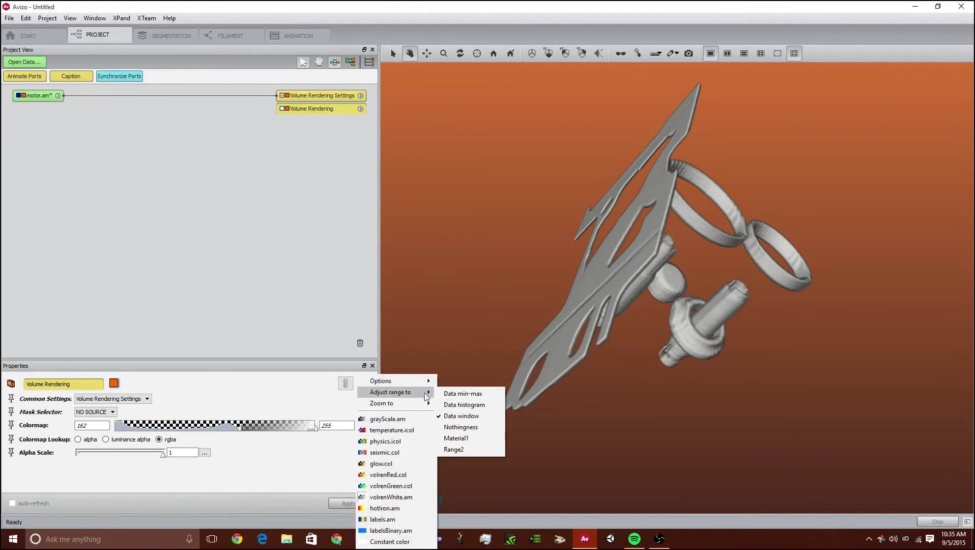
left_click(462, 427)
left_click_drag(418, 285, 507, 305)
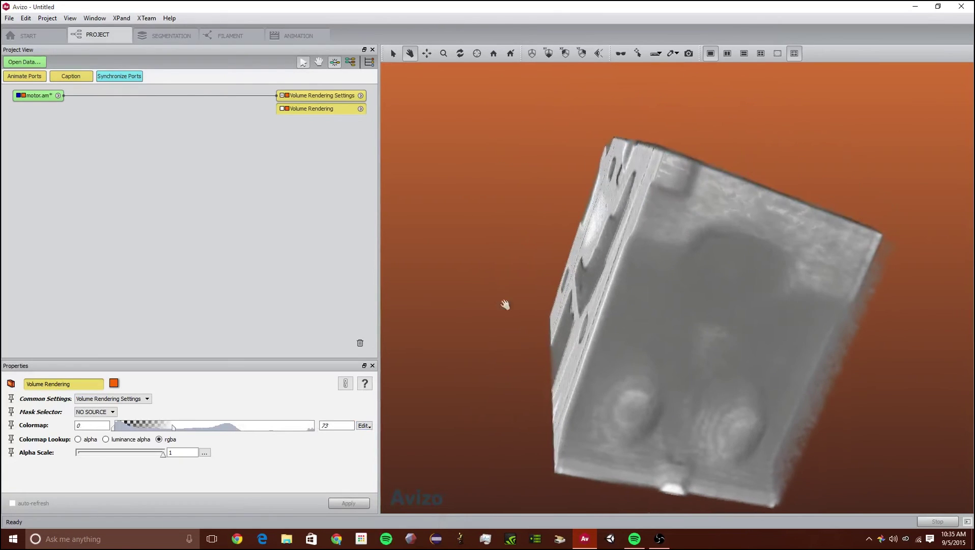
Refit the colormap to Material1, then to Range2 (162–255).
left_click(365, 425)
mouse_move(422, 392)
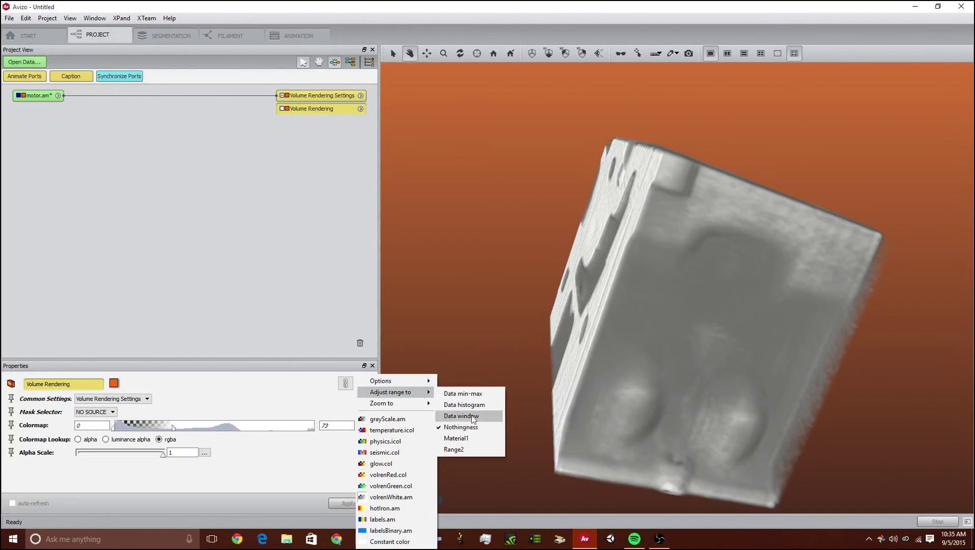
left_click(478, 440)
left_click_drag(660, 331, 585, 346)
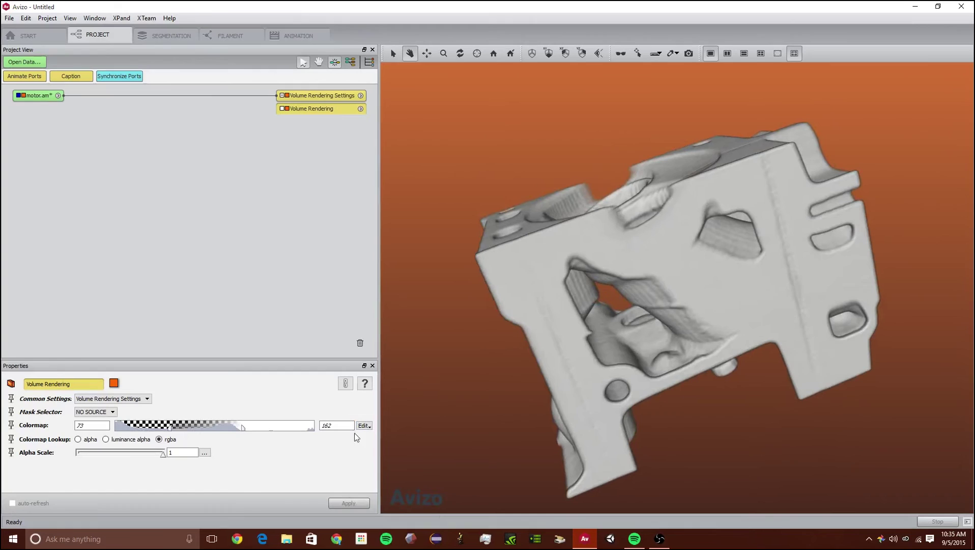
left_click(365, 426)
mouse_move(399, 391)
left_click(474, 450)
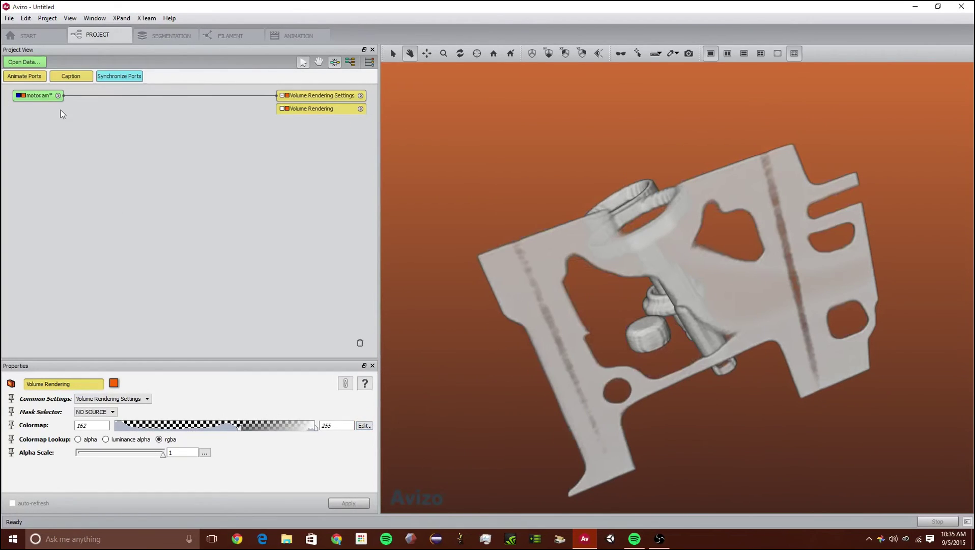
left_click(49, 97)
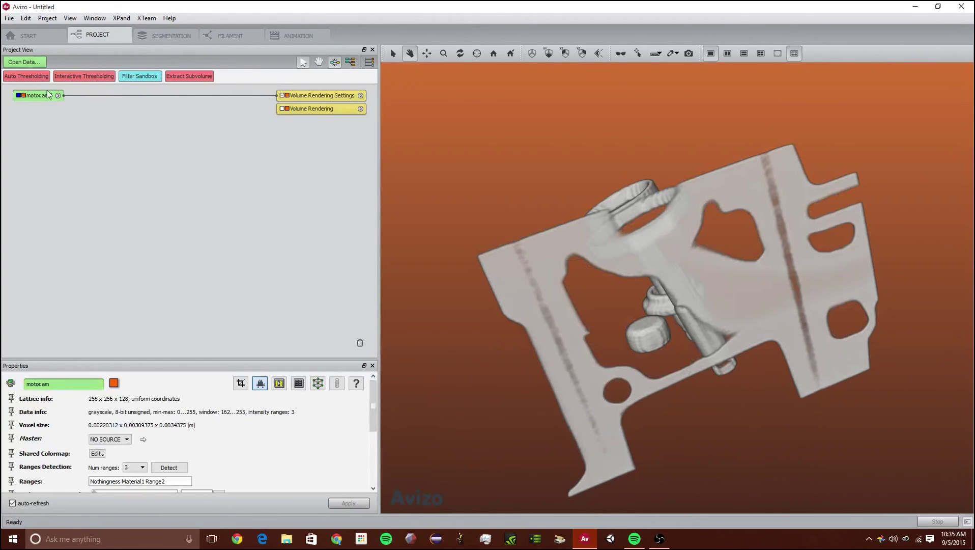
Attach Interactive Thresholding to motor.am and fit its colormap to Material1, then Range2 (162–255).
left_click(89, 76)
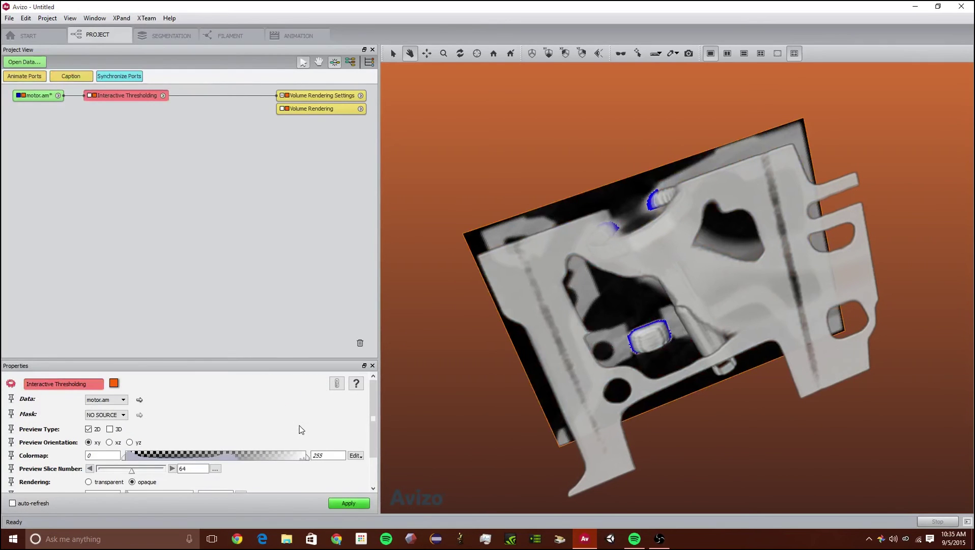
right_click(351, 454)
mouse_move(400, 393)
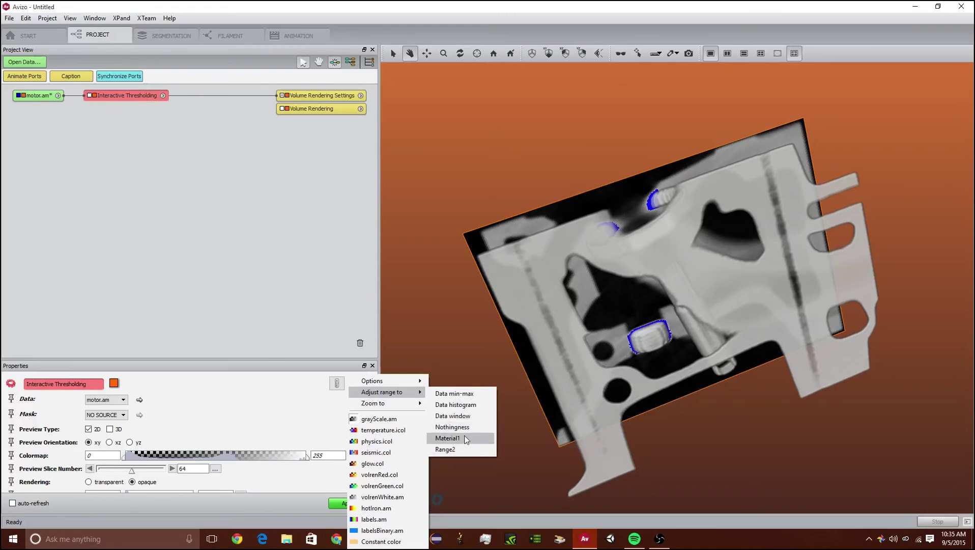
left_click(449, 438)
right_click(350, 454)
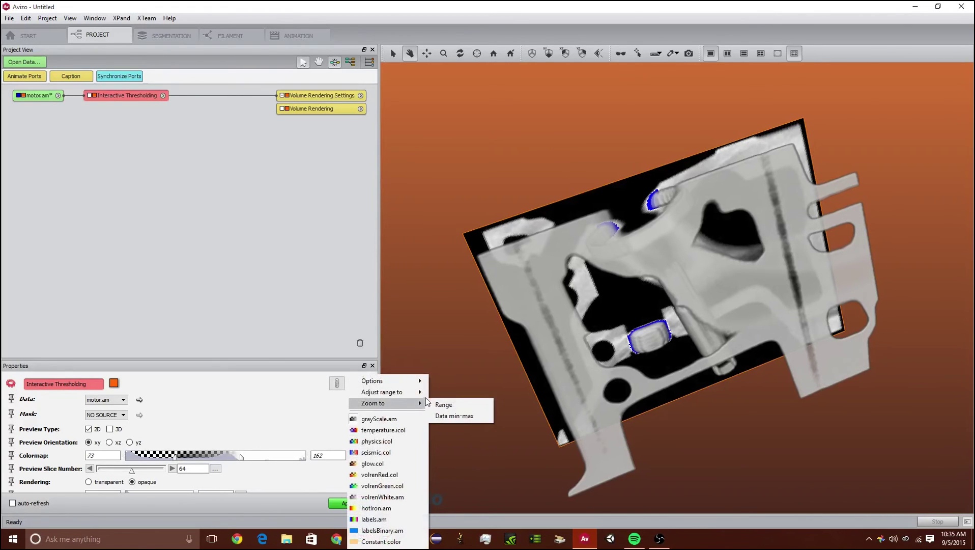
mouse_move(407, 392)
left_click(446, 449)
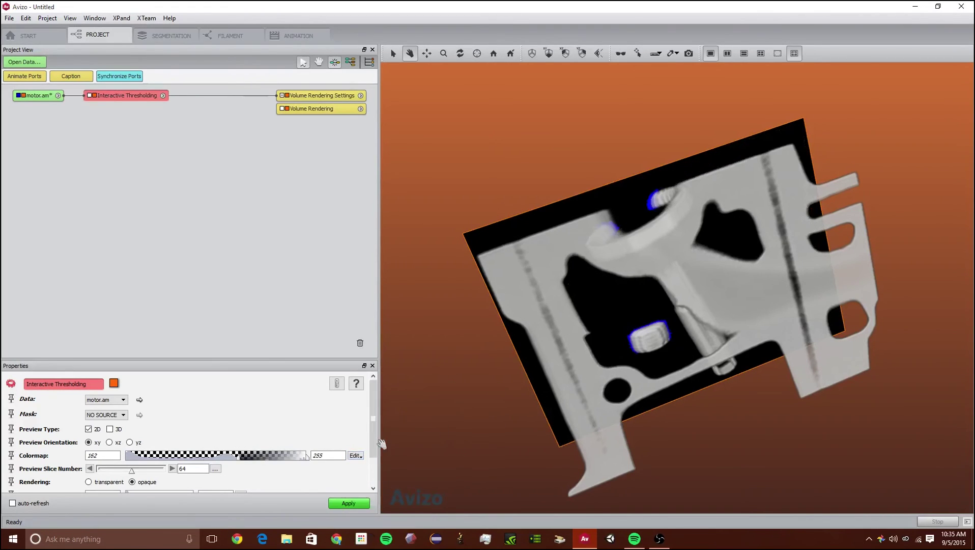
left_click_drag(636, 213, 585, 407)
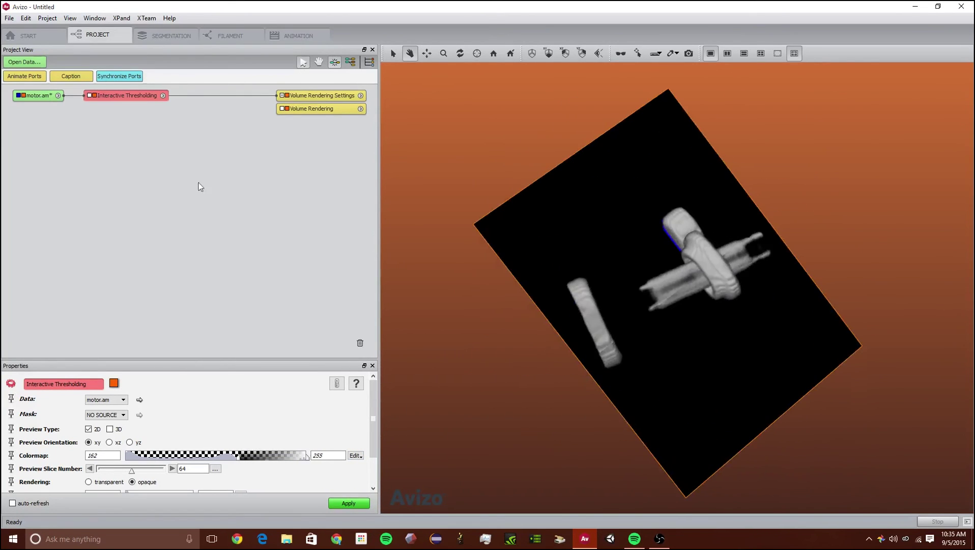
Select motor.am and move the Interactive Thresholding node down-right into its own branch, so Volume Rendering Settings reads motor.am directly.
left_click(27, 96)
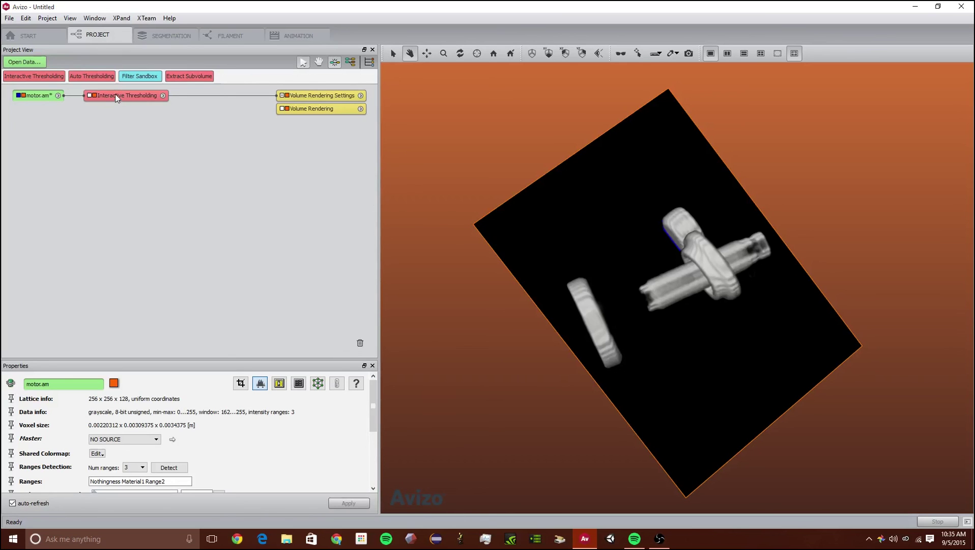
left_click_drag(115, 94, 158, 152)
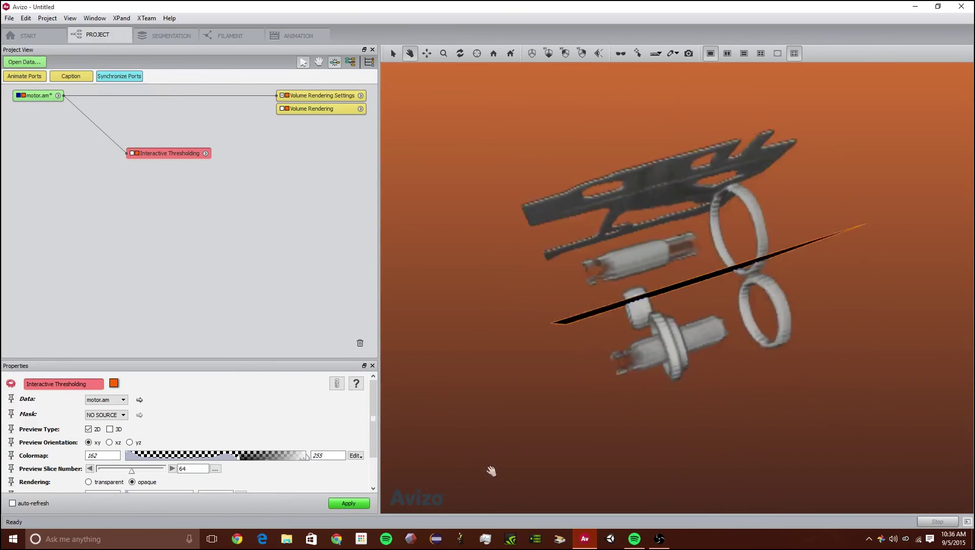